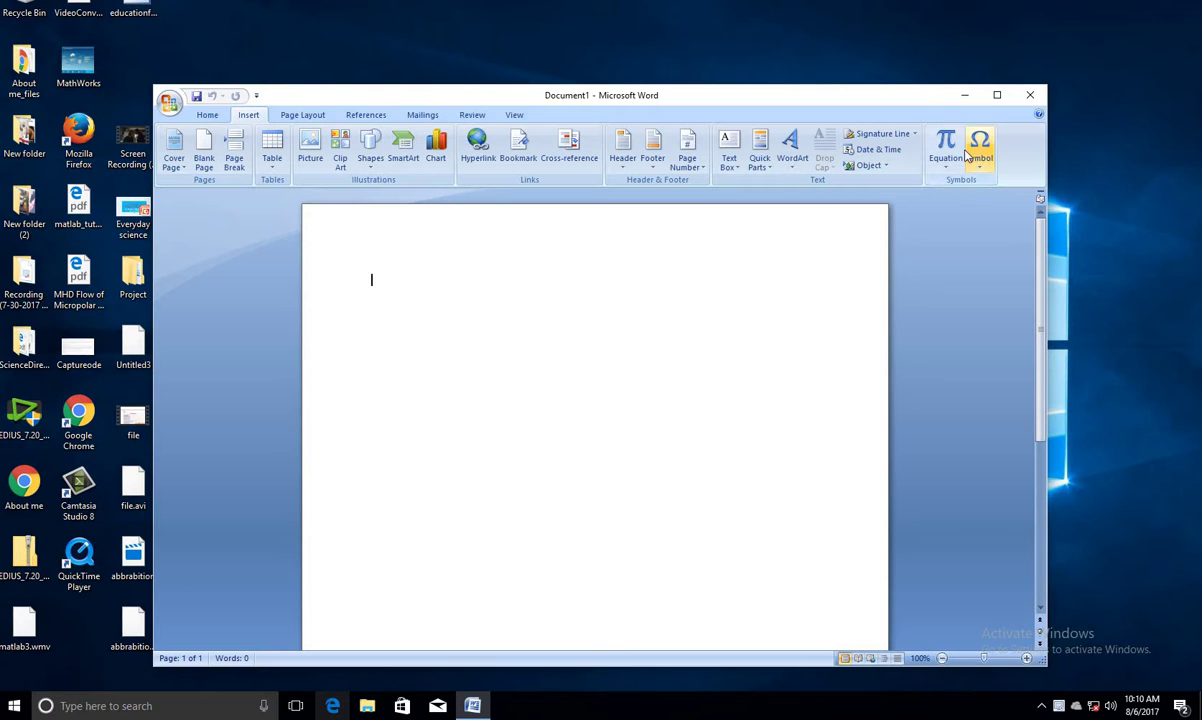
- Insert a new equation in the blank document containing a stacked fraction with numerator 22 and denominator 44
left_click(944, 150)
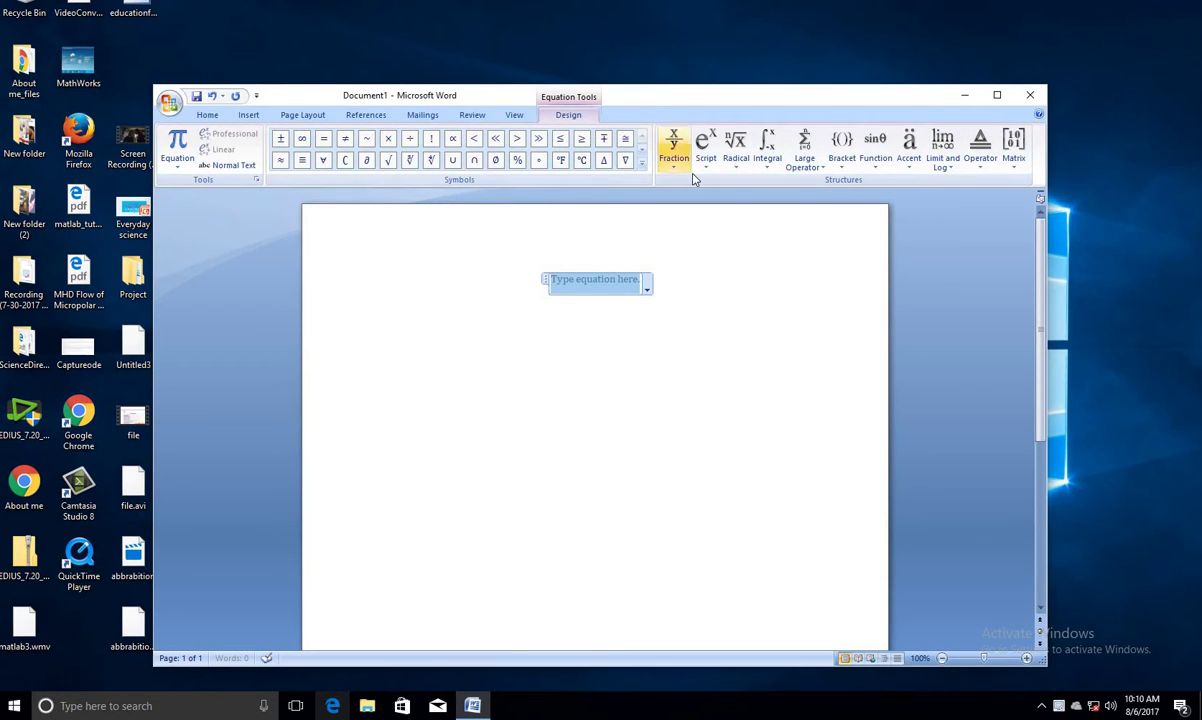
left_click(678, 165)
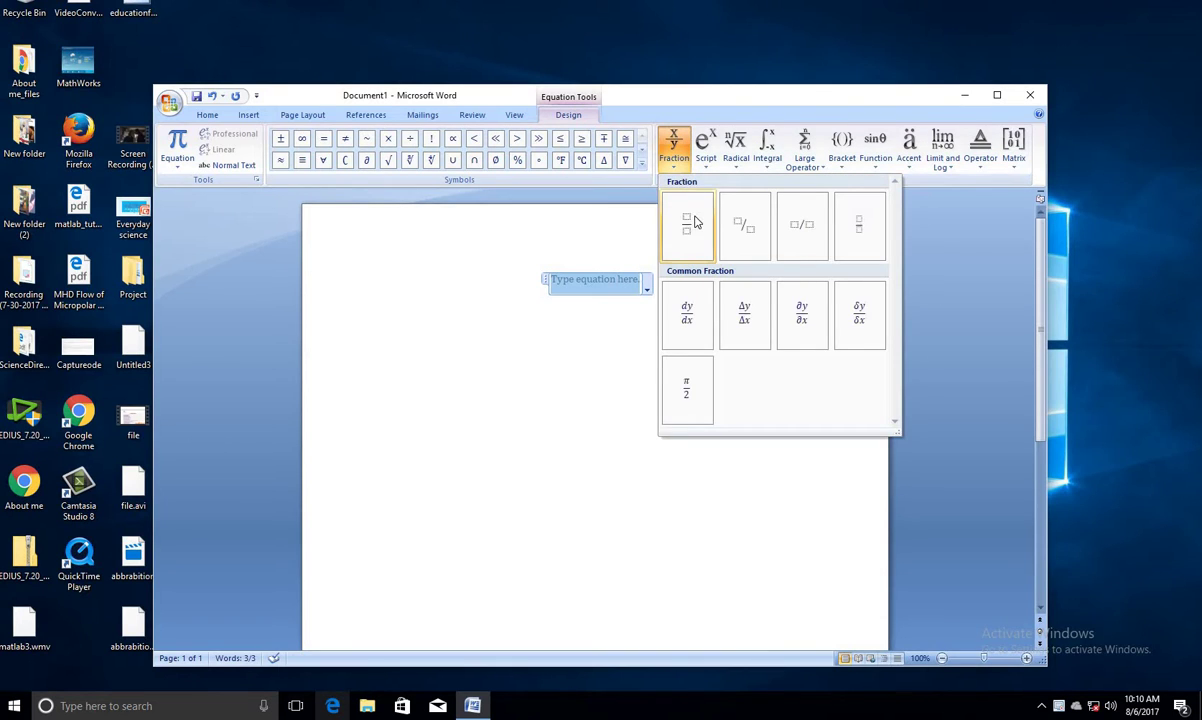
left_click(690, 224)
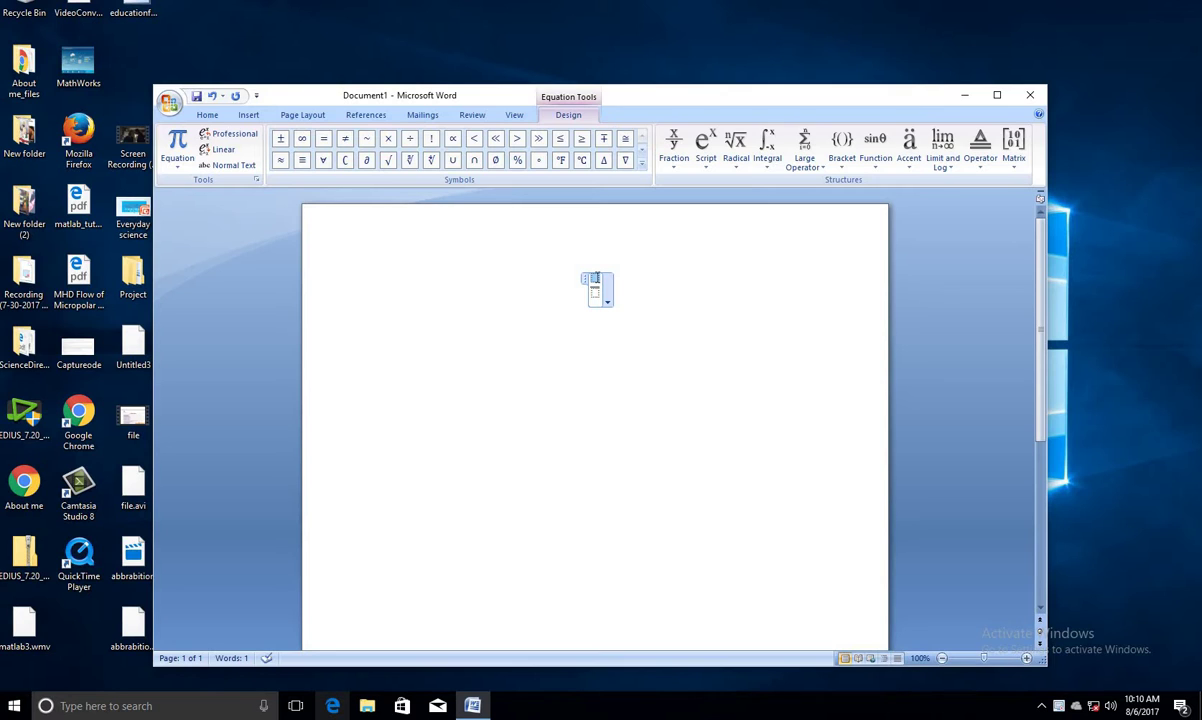
type("22")
key("Down")
type("3")
key("BackSpace")
type("44")
left_click(624, 284)
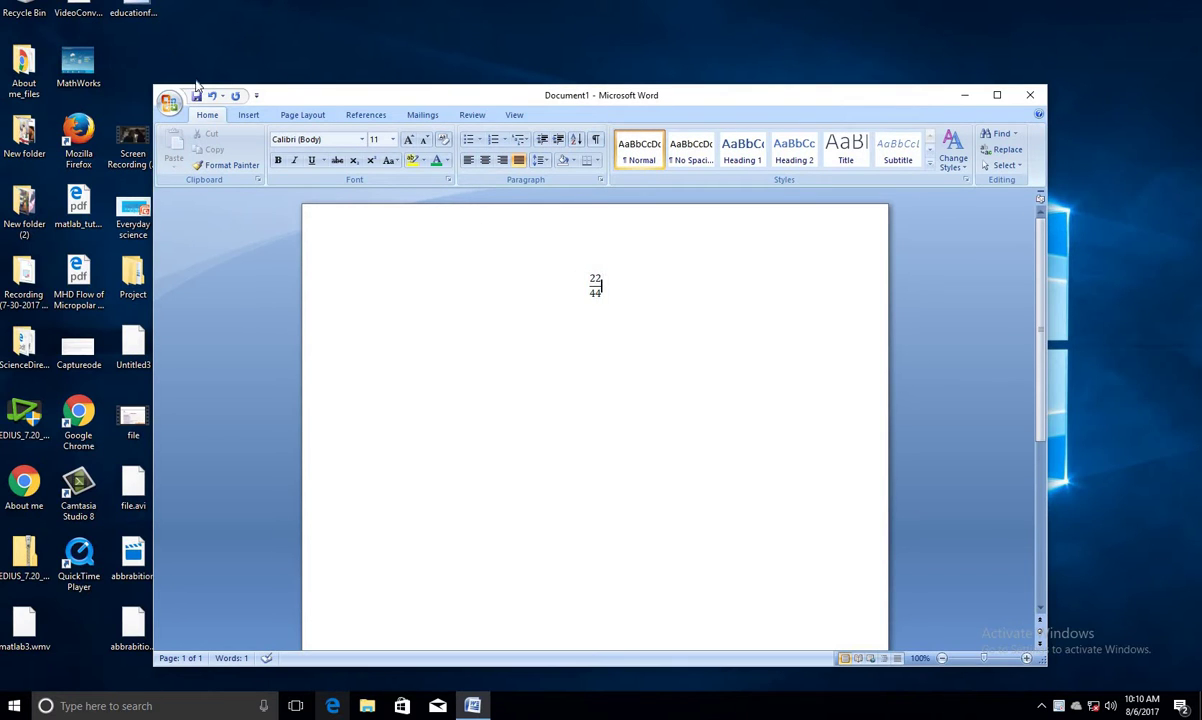
- Add a superscript structure after the fraction in the equation and fill it in as x squared
left_click(250, 118)
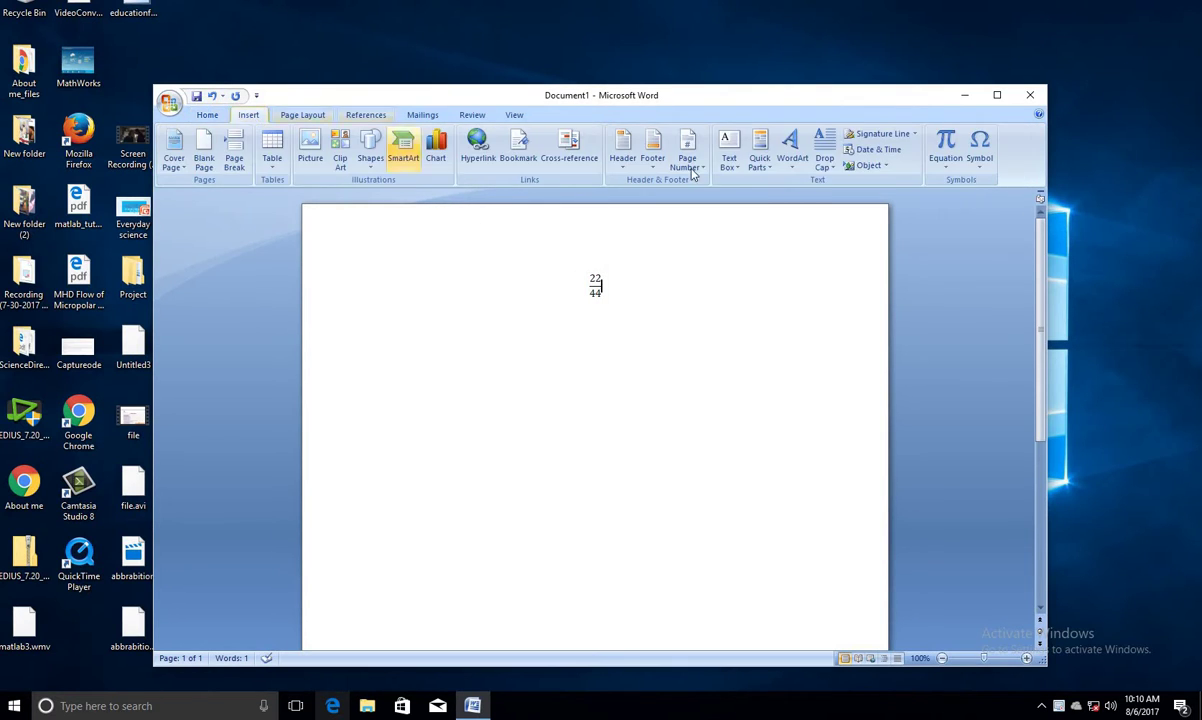
left_click(943, 148)
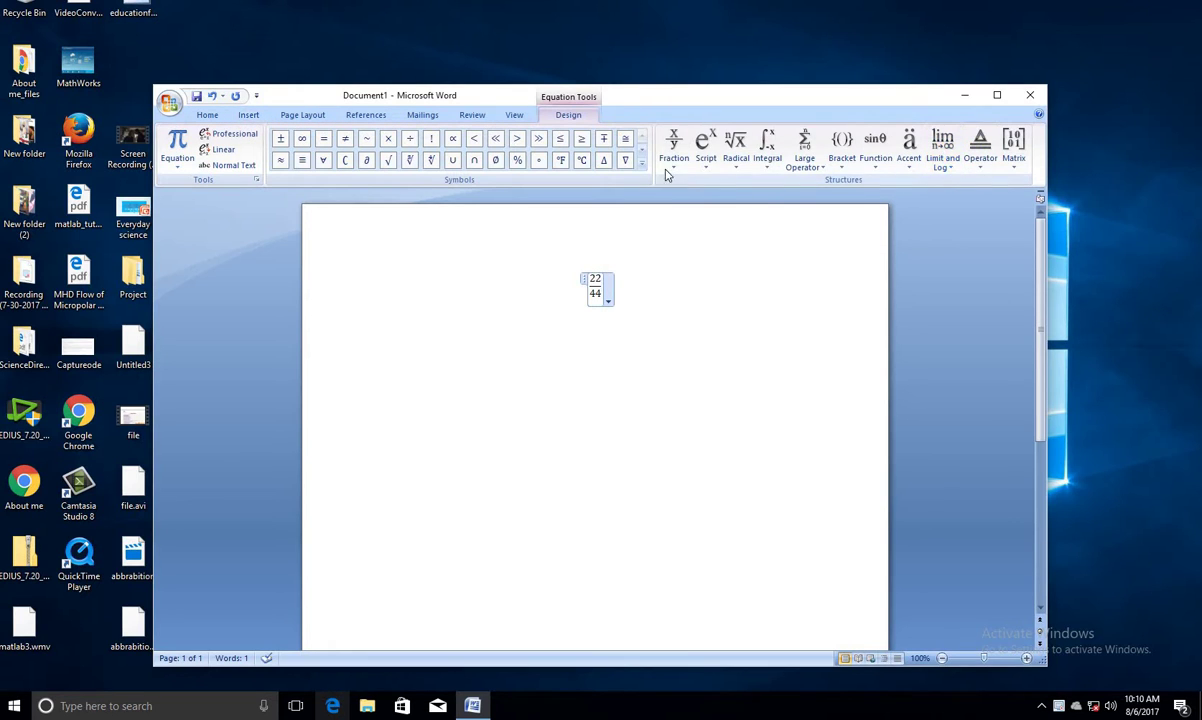
left_click(705, 150)
left_click(738, 254)
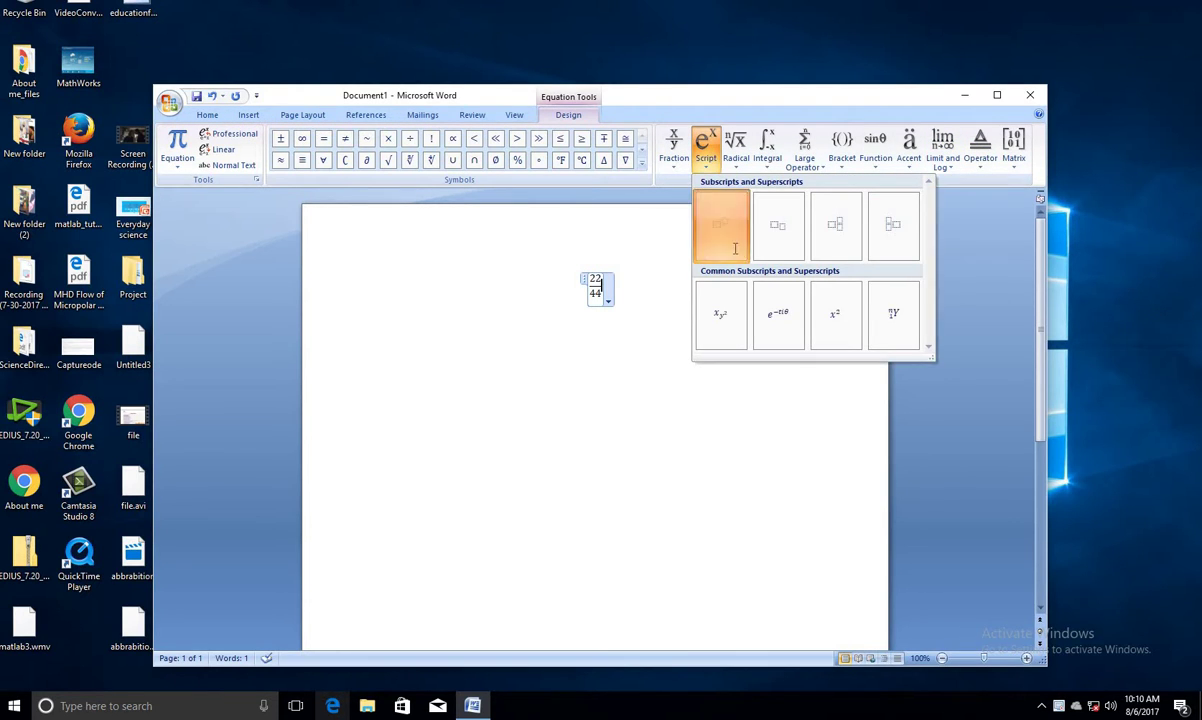
left_click(607, 282)
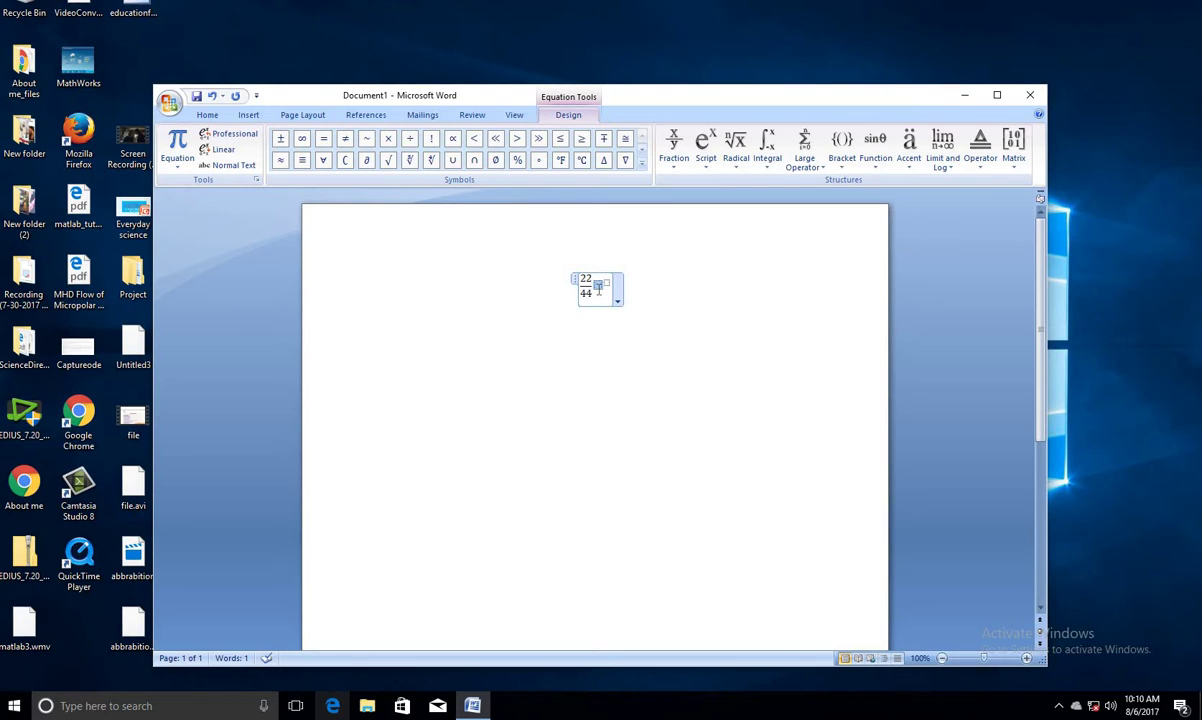
type("x")
type("2")
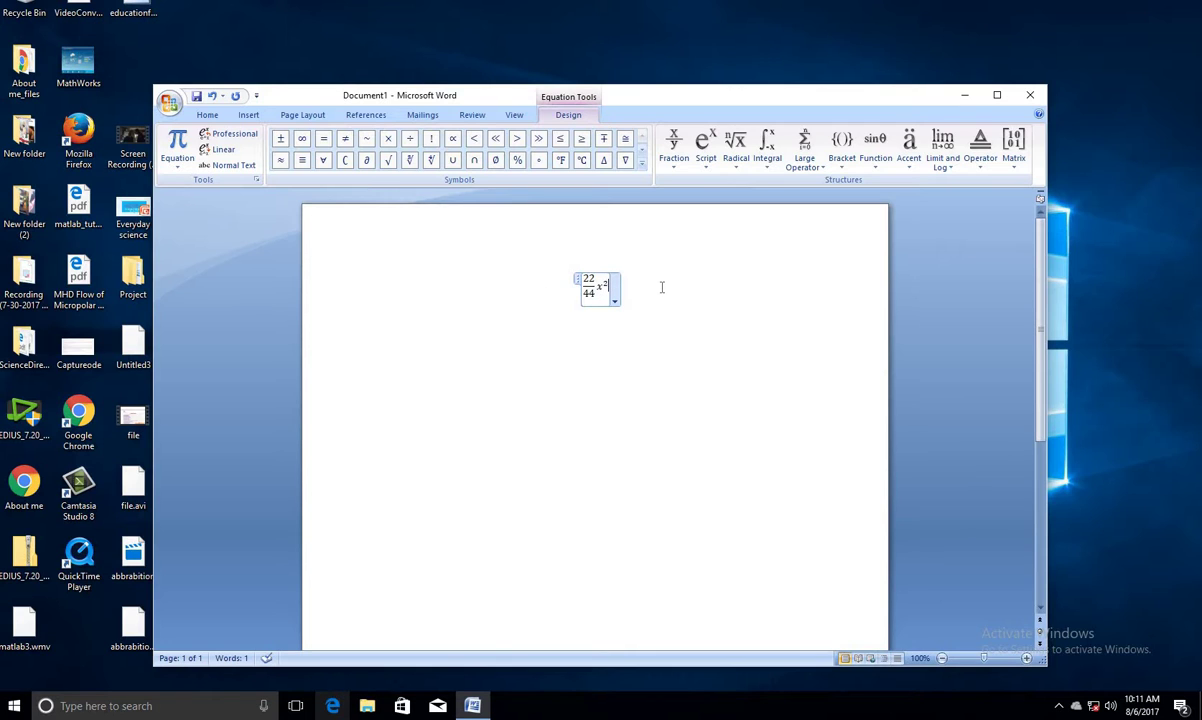
- Append a square root containing 37 after the x squared term
left_click(739, 166)
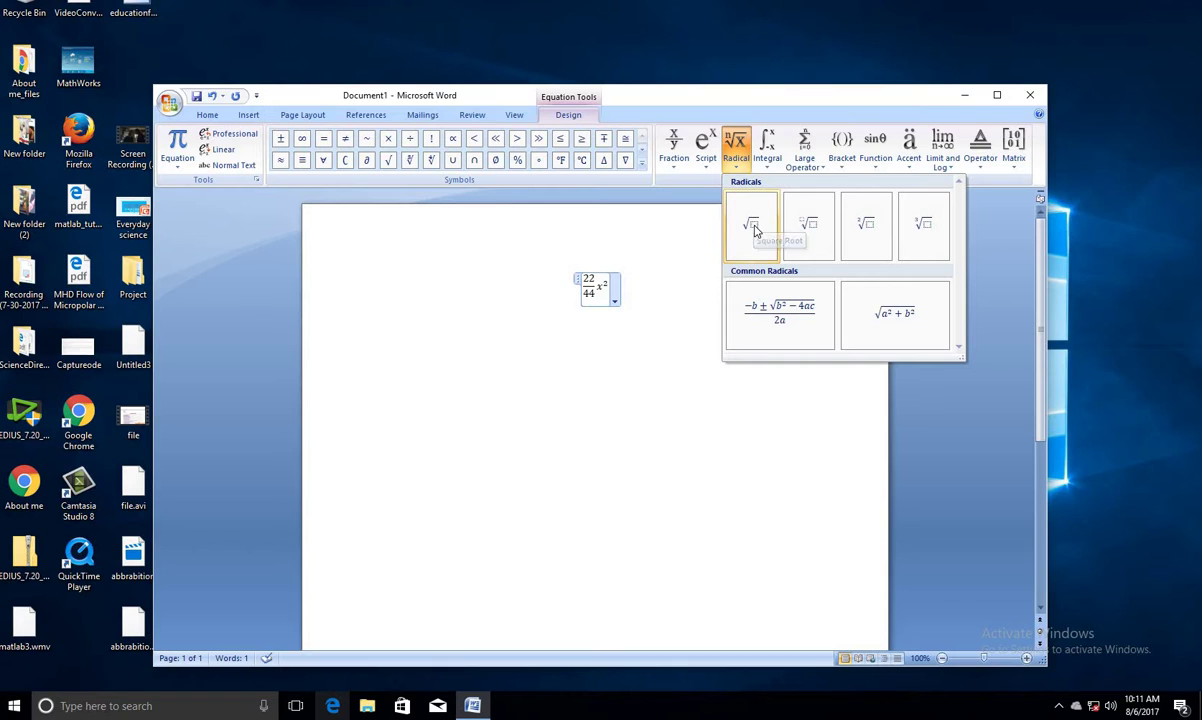
left_click(763, 232)
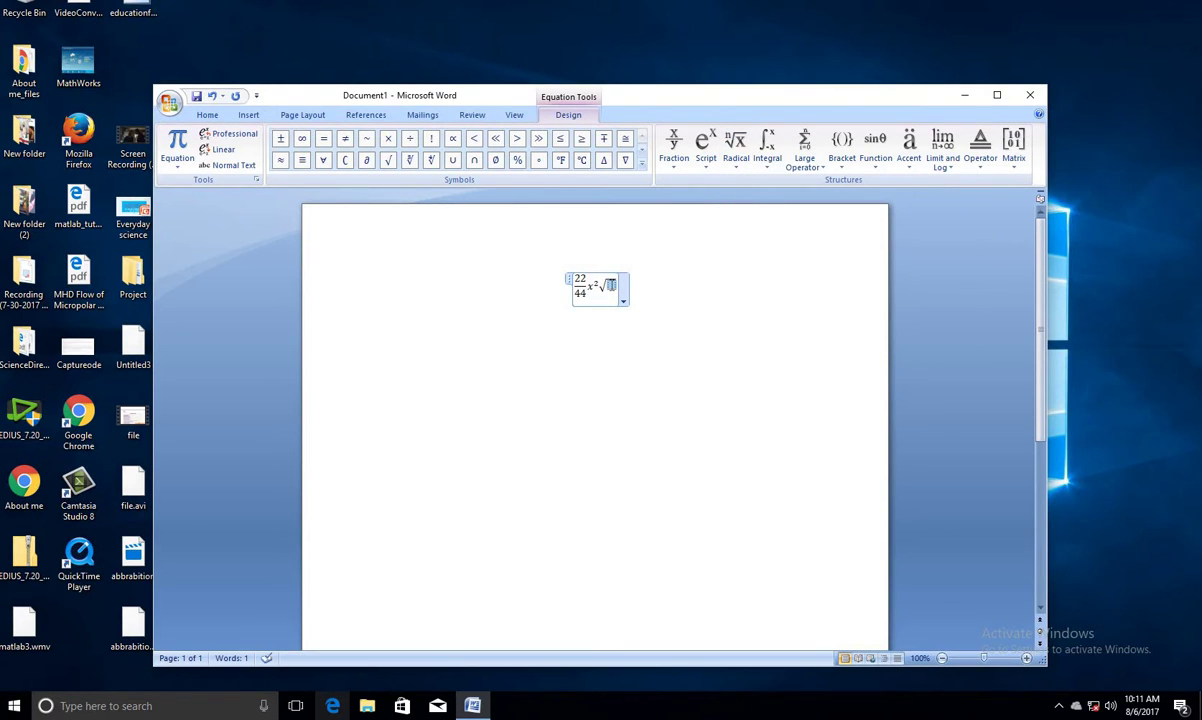
type("s")
key("BackSpace")
key("BackSpace")
type("37")
- Append a double integral with upper limit 2, lower limit 6 and integrand 9 to the equation
left_click(767, 165)
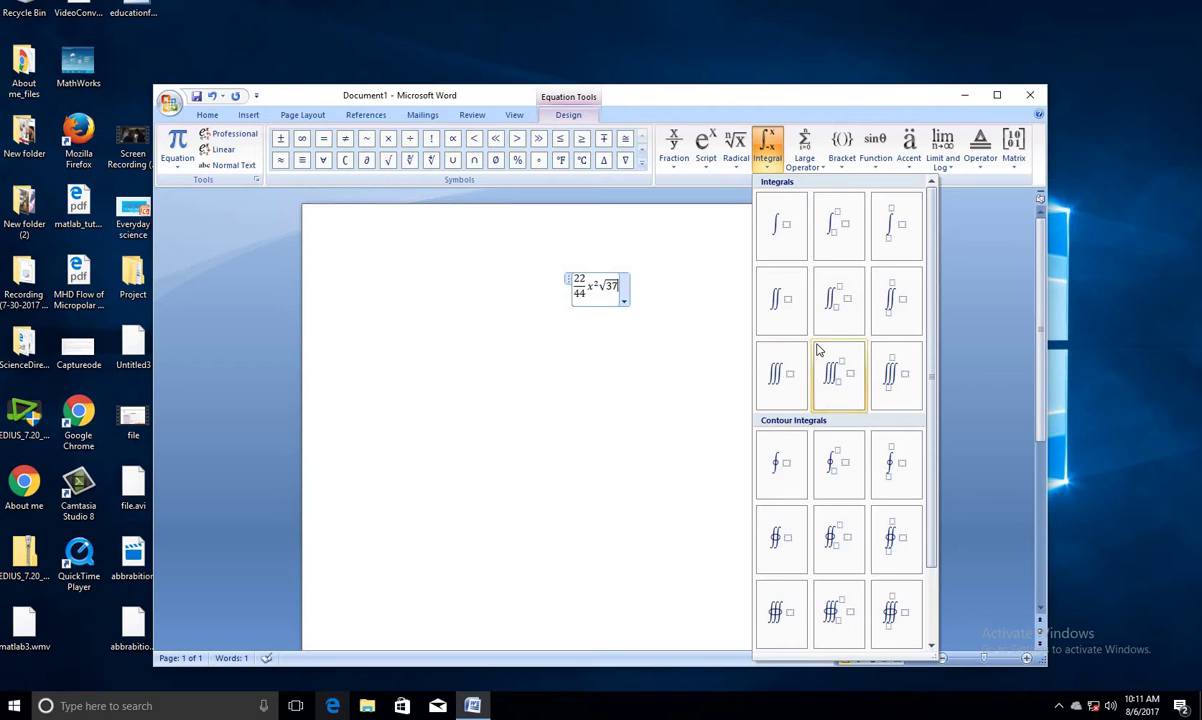
left_click(849, 312)
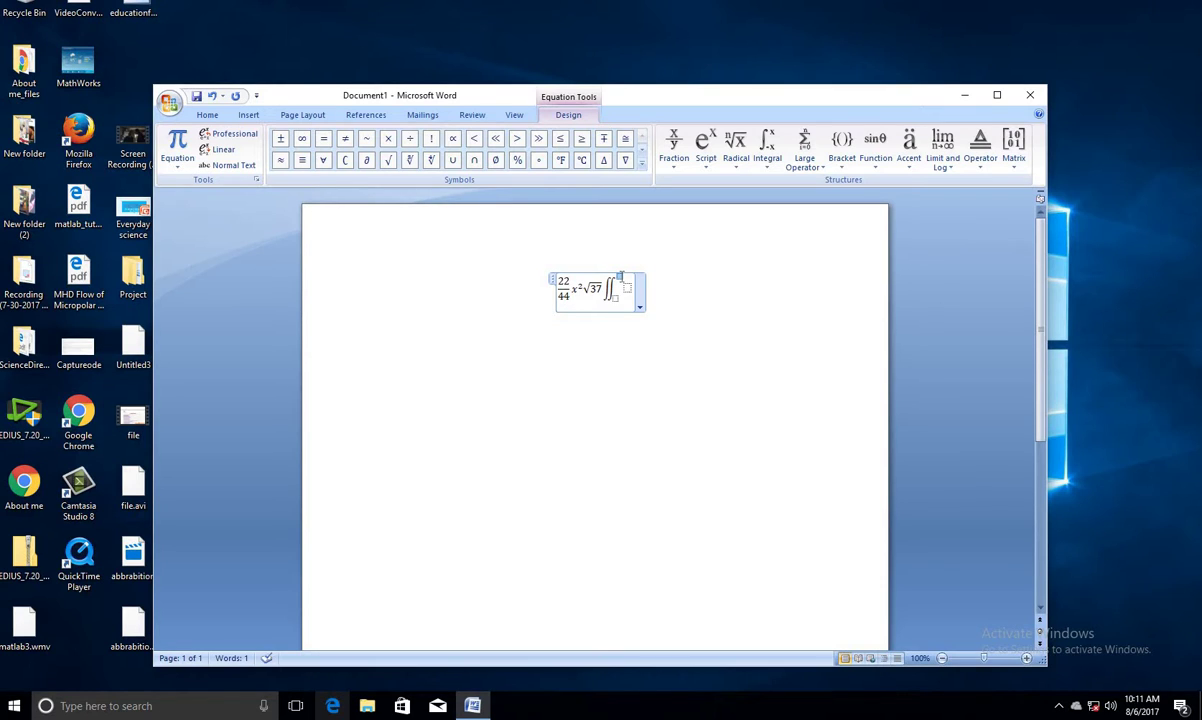
type("2")
left_click(626, 287)
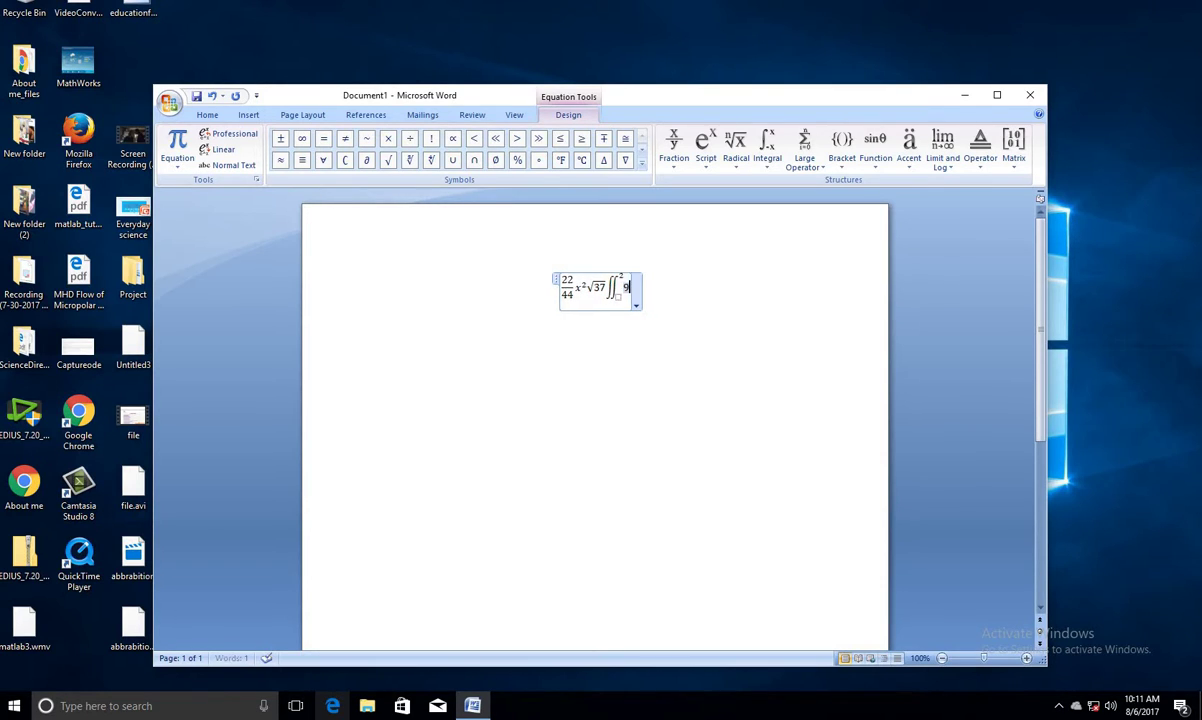
type("9")
type("6")
left_click(631, 289)
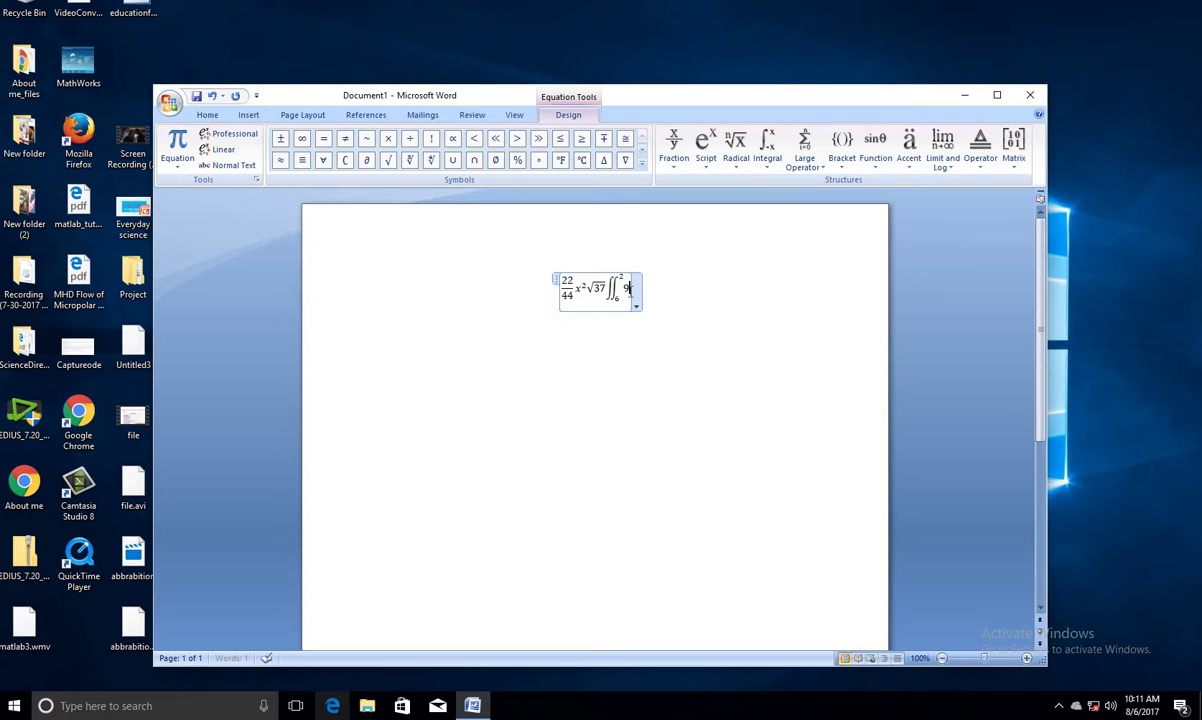
- Append a summation with upper limit n, lower limit c and the term 9 after the double integral
left_click(814, 171)
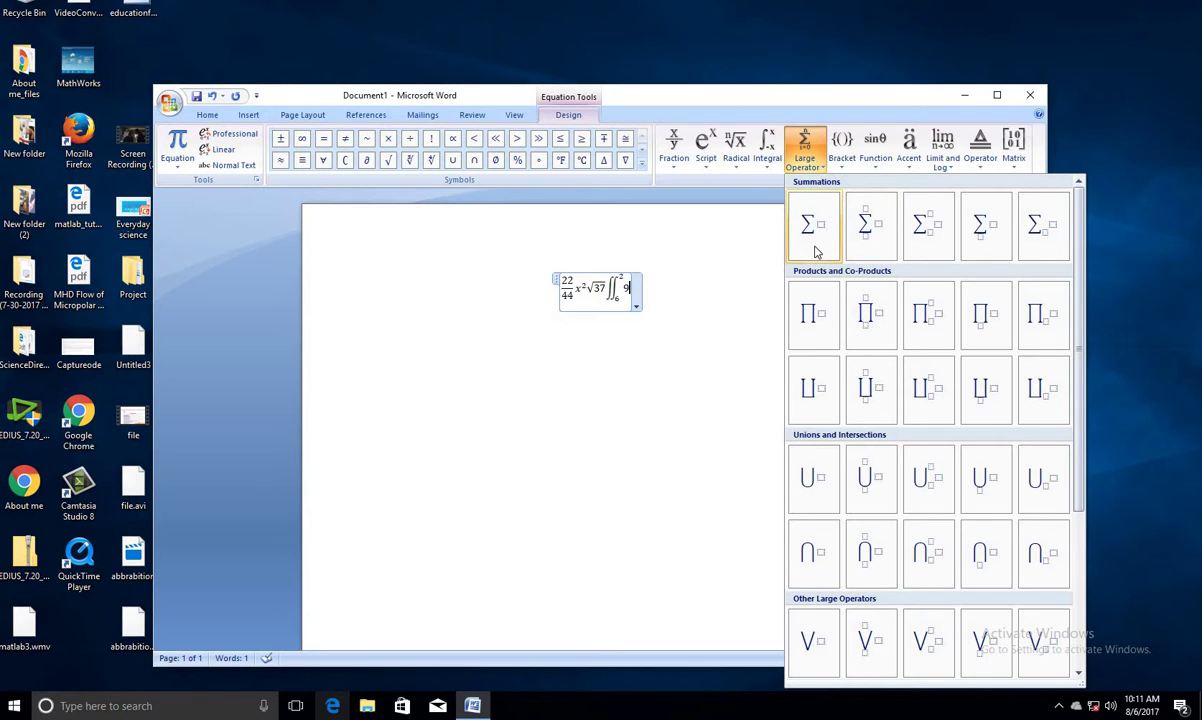
scroll(921, 493, "down", 5)
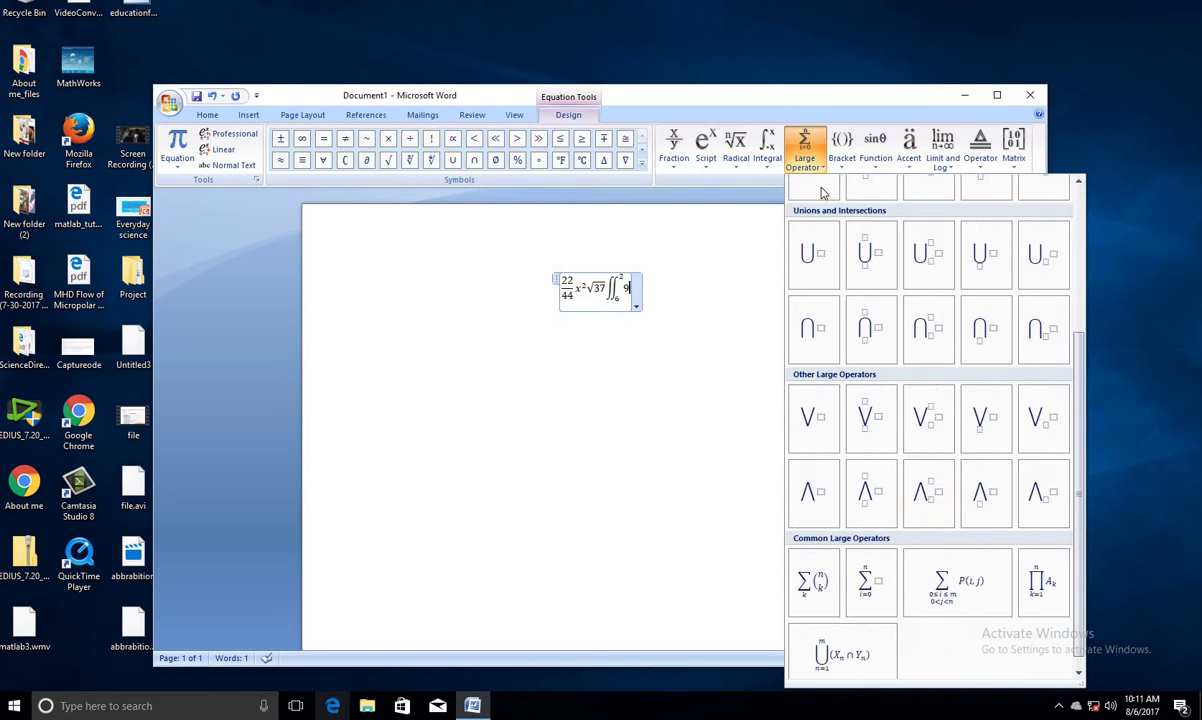
scroll(811, 205, "up", 5)
left_click(891, 247)
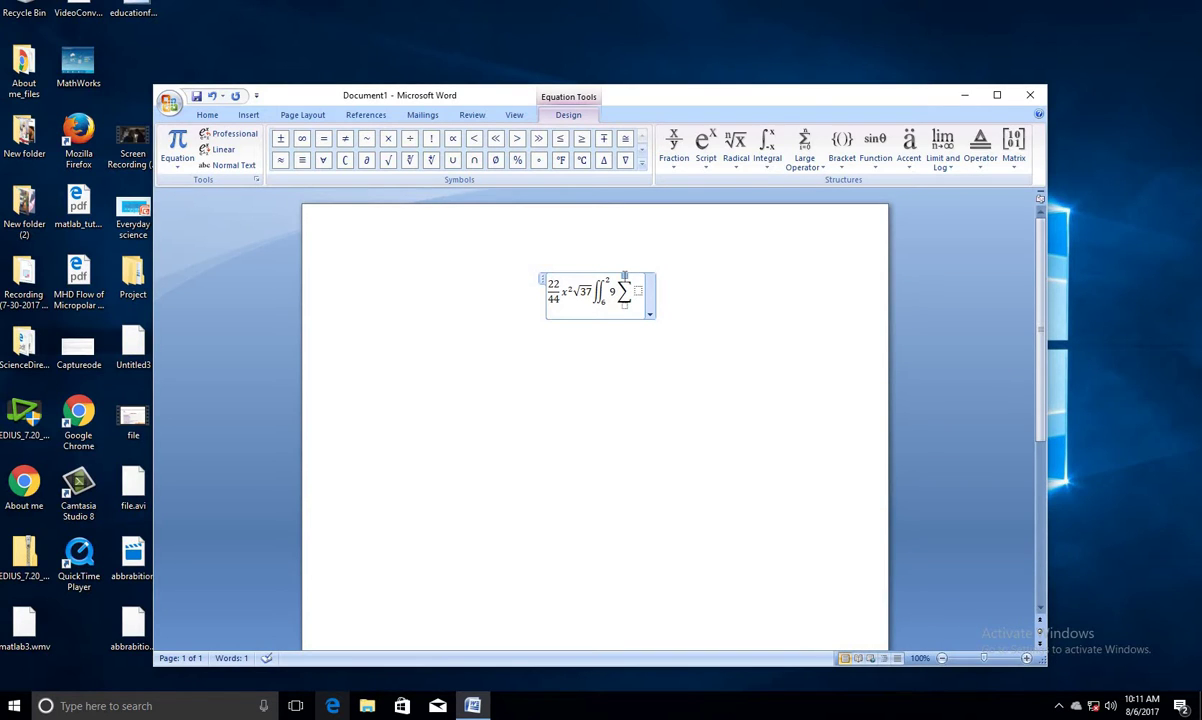
key("Down")
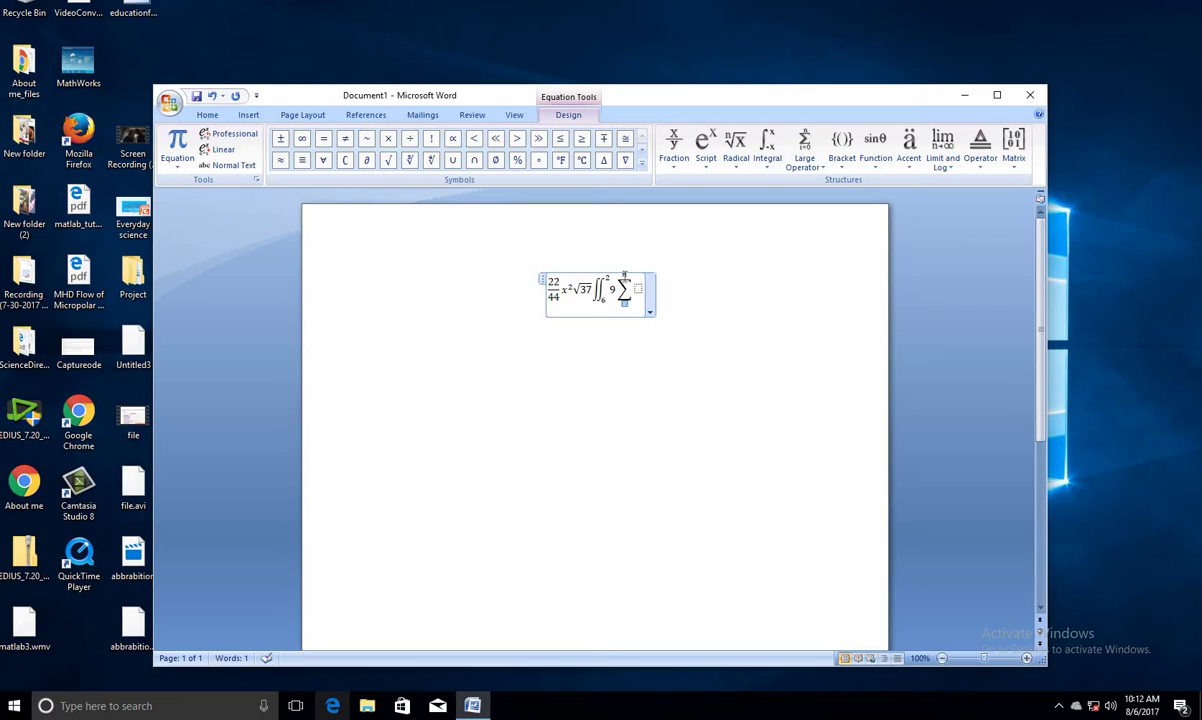
type("c^n ")
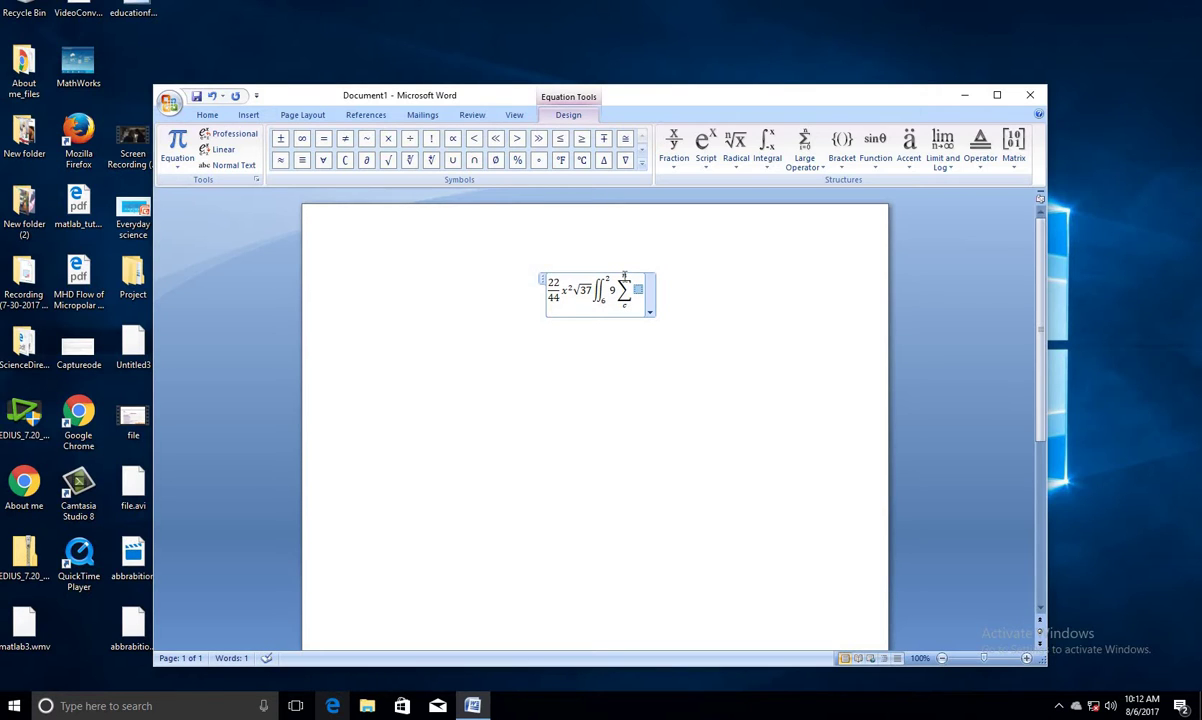
type("9")
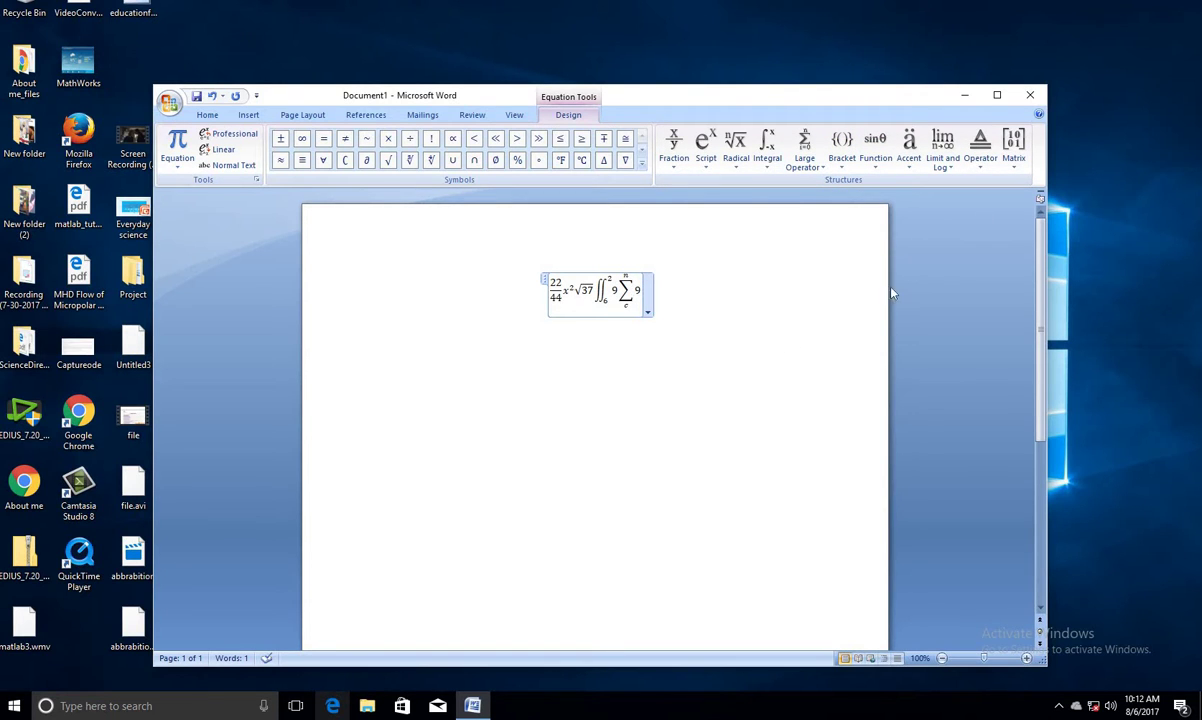
- Append a pair of square brackets enclosing the number 2 after the summation
left_click(843, 152)
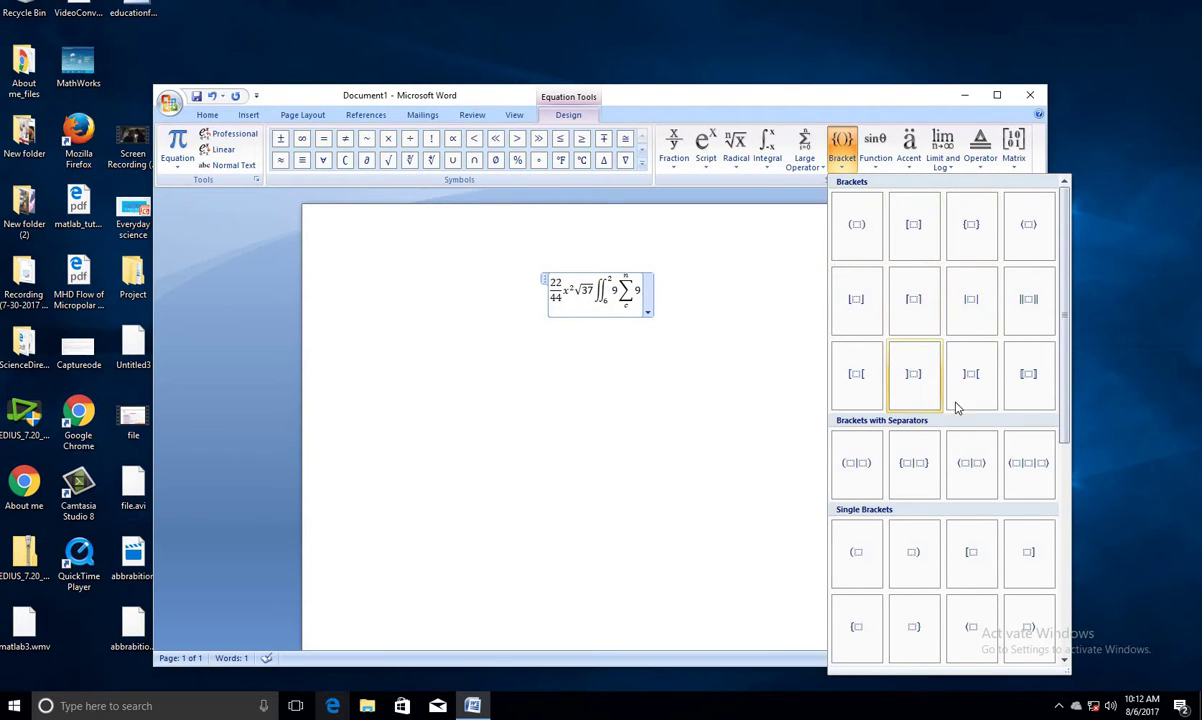
left_click(913, 226)
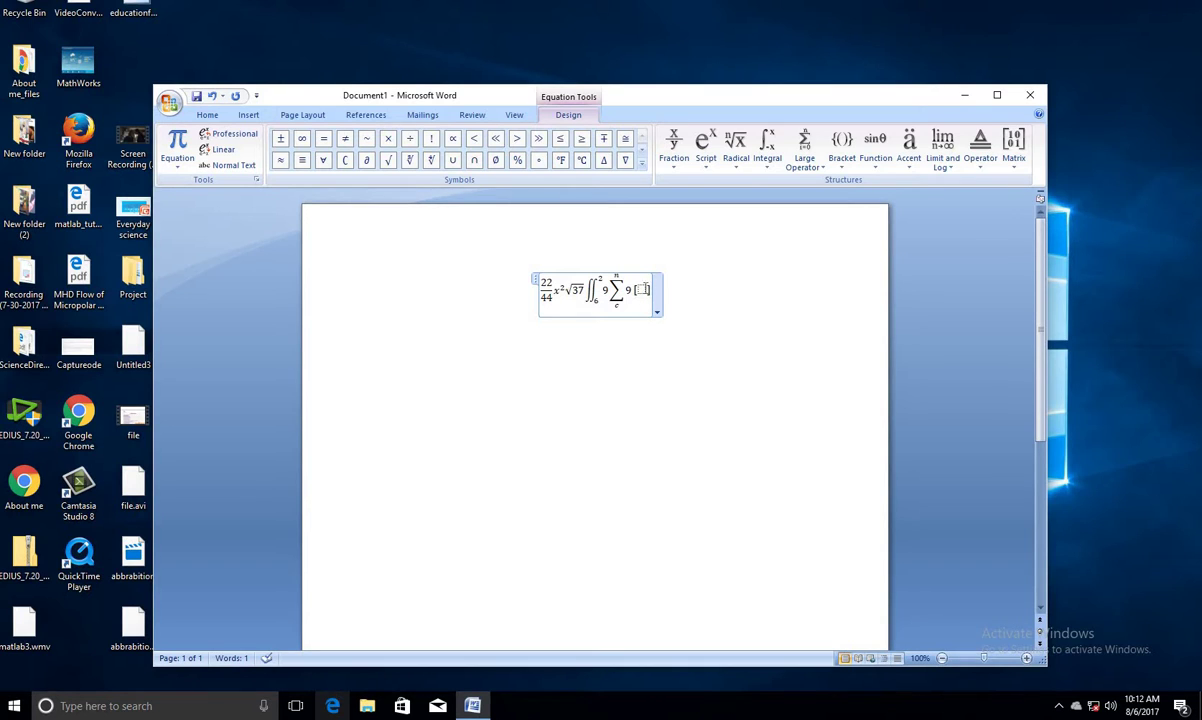
left_click(641, 289)
type("2")
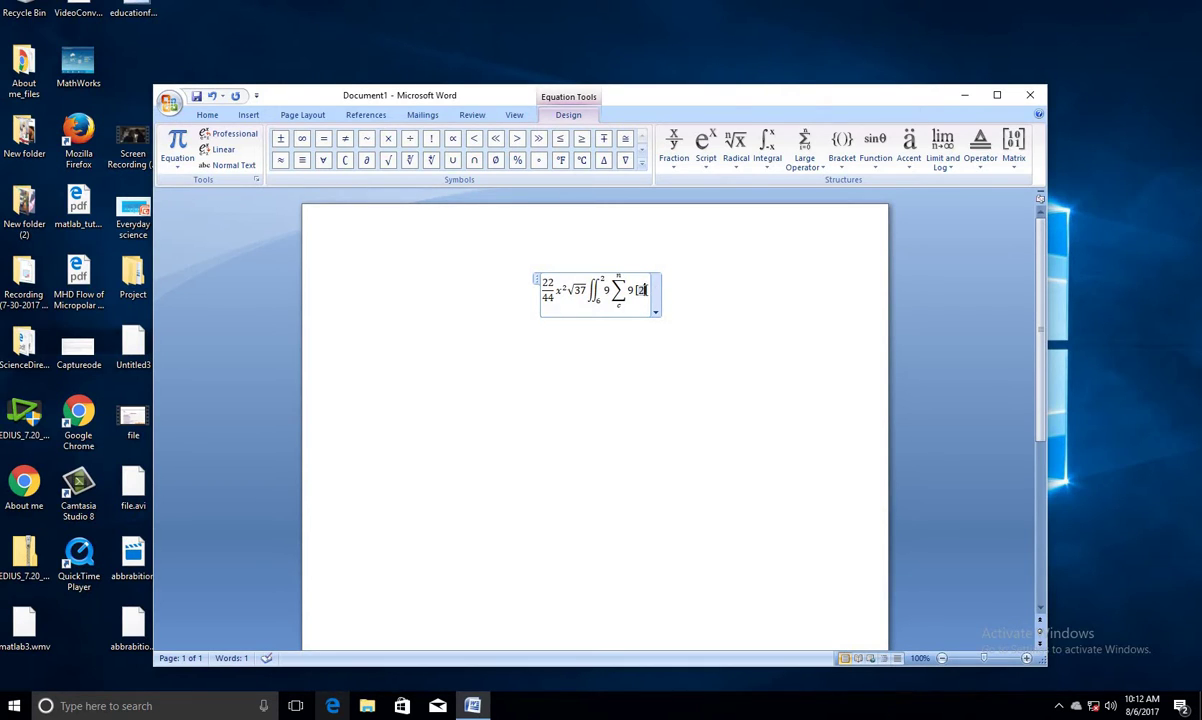
- Append a sine function with the argument 90 after the bracketed term
left_click(877, 159)
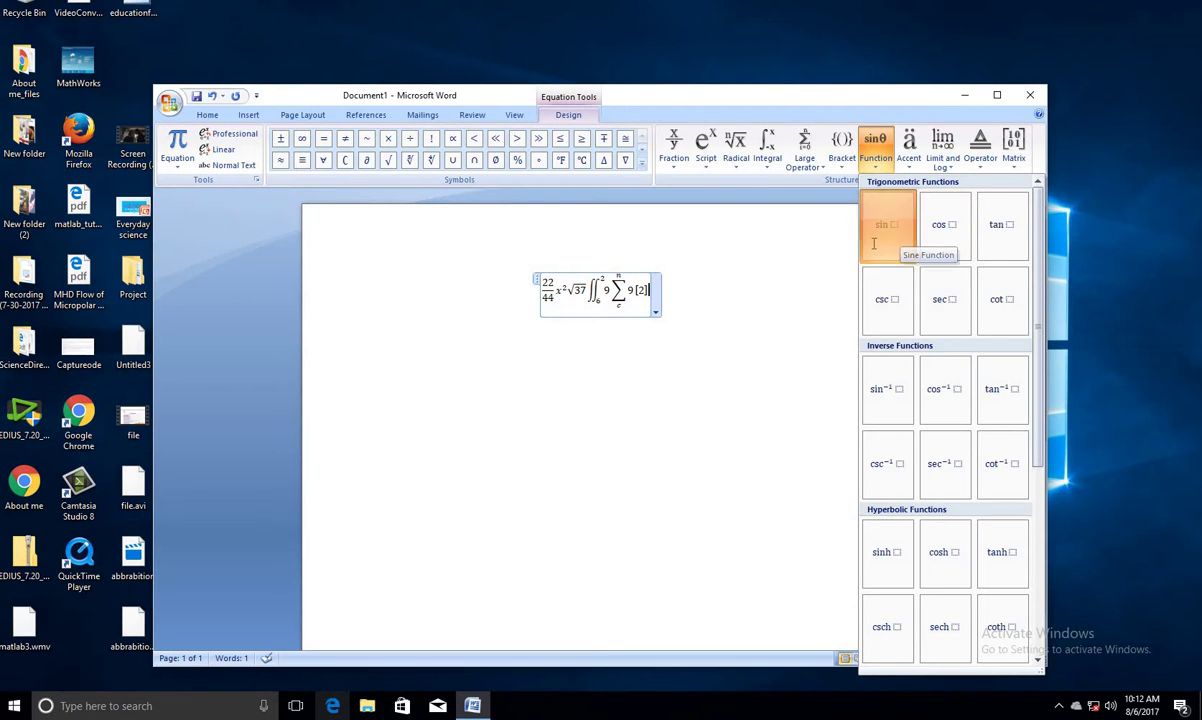
left_click(901, 238)
left_click(657, 290)
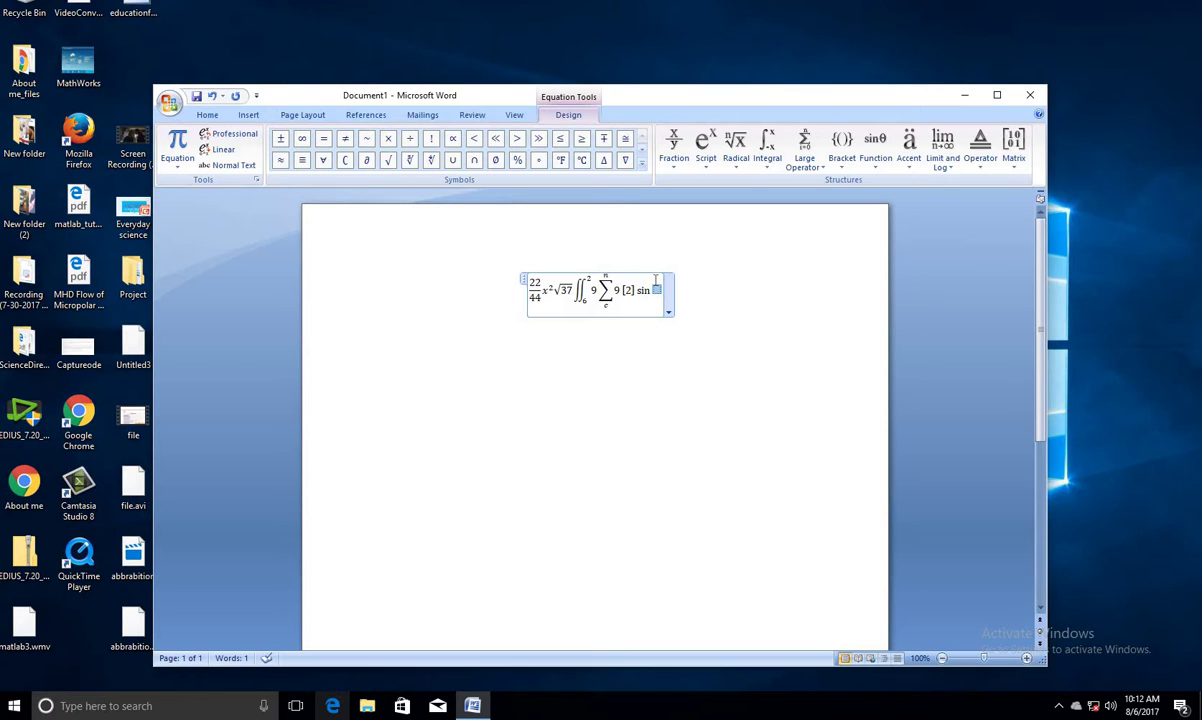
type("90")
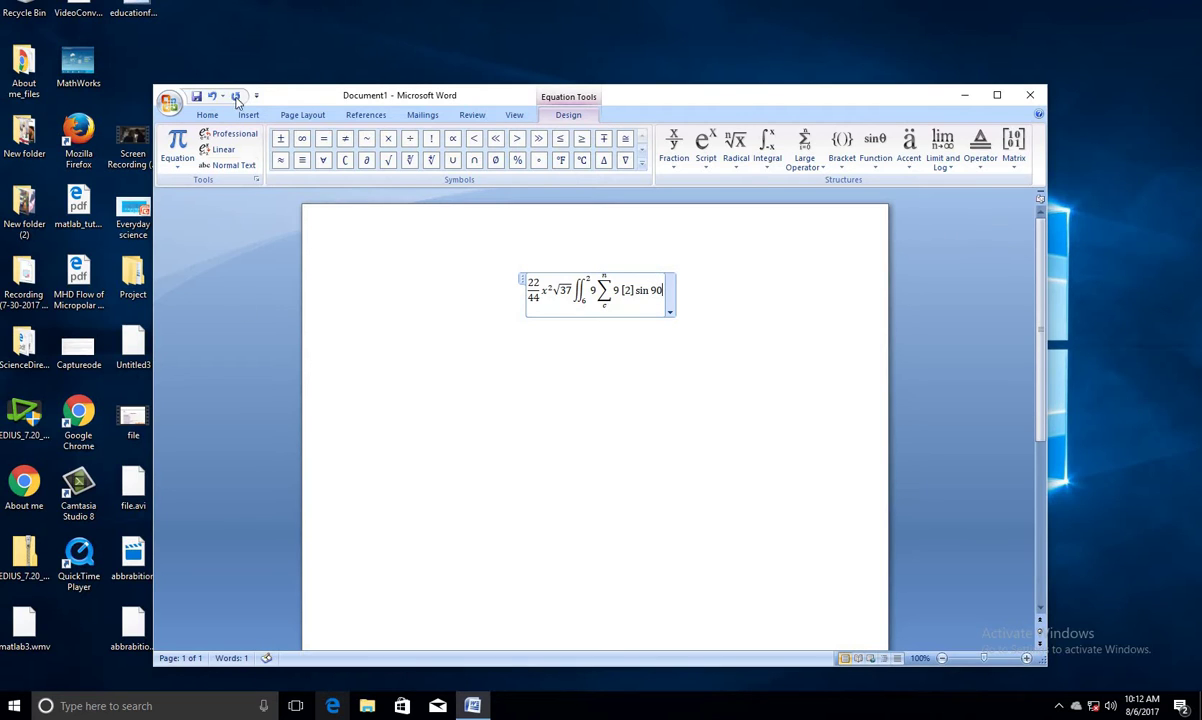
- Add an accent structure with a bar over the number 23 after the sine term
left_click(910, 155)
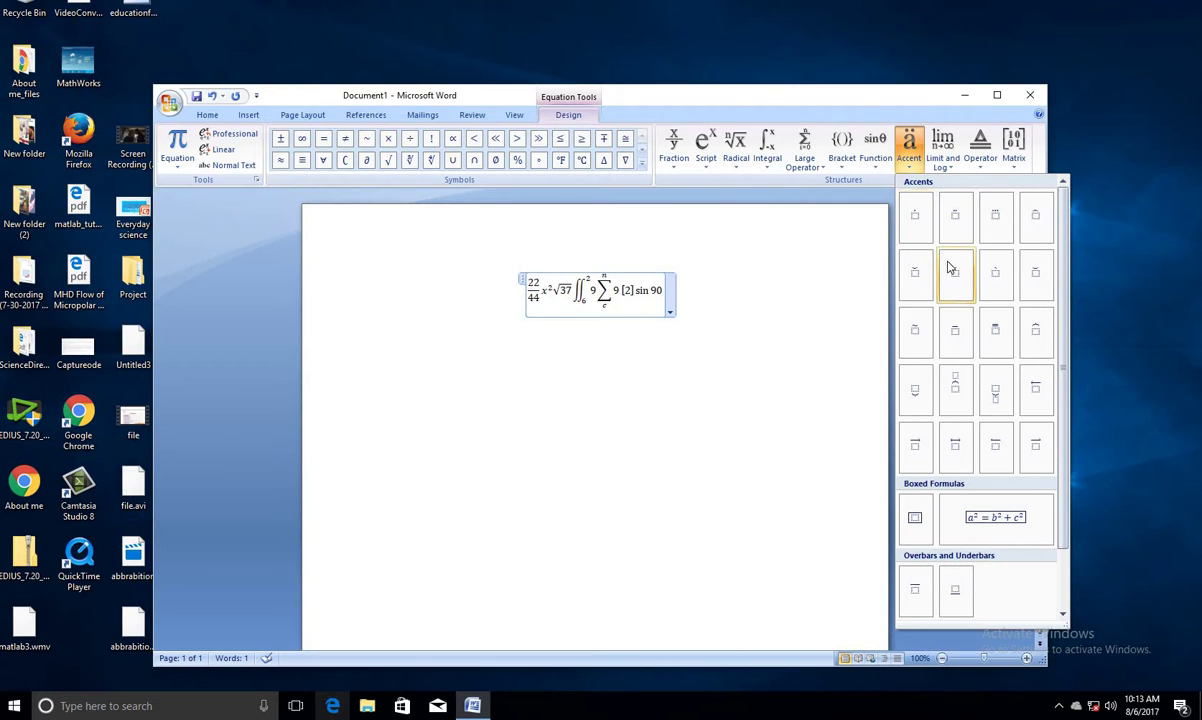
left_click(952, 334)
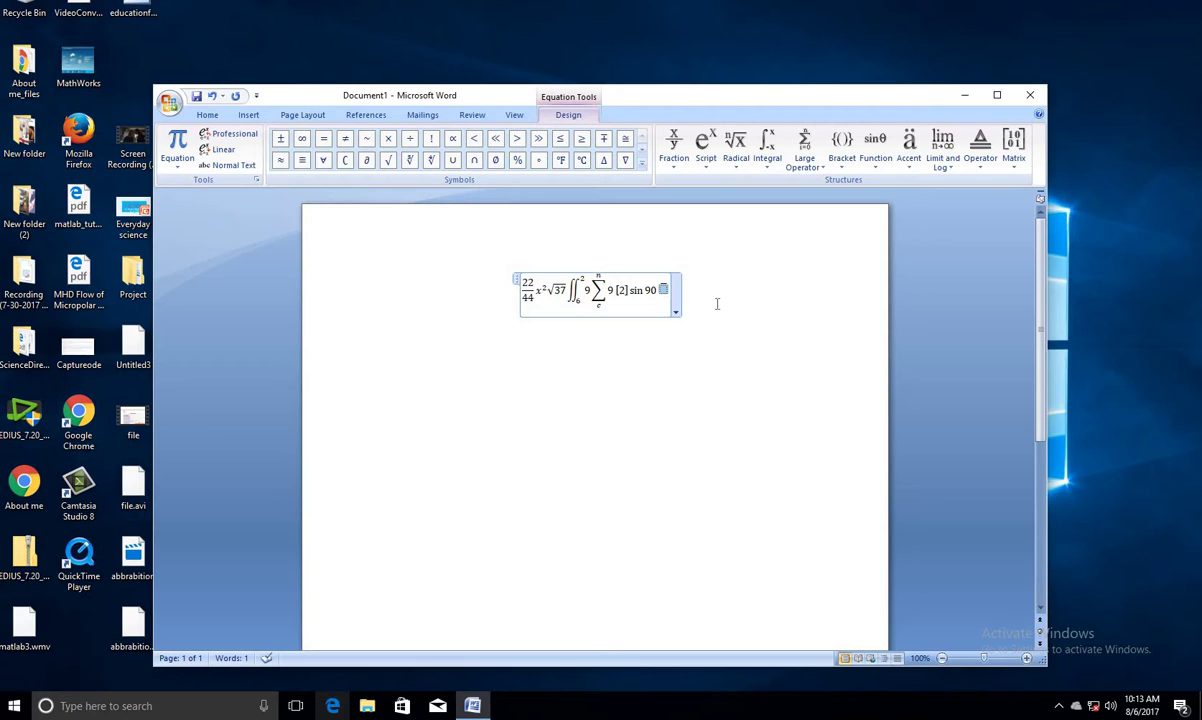
type("23")
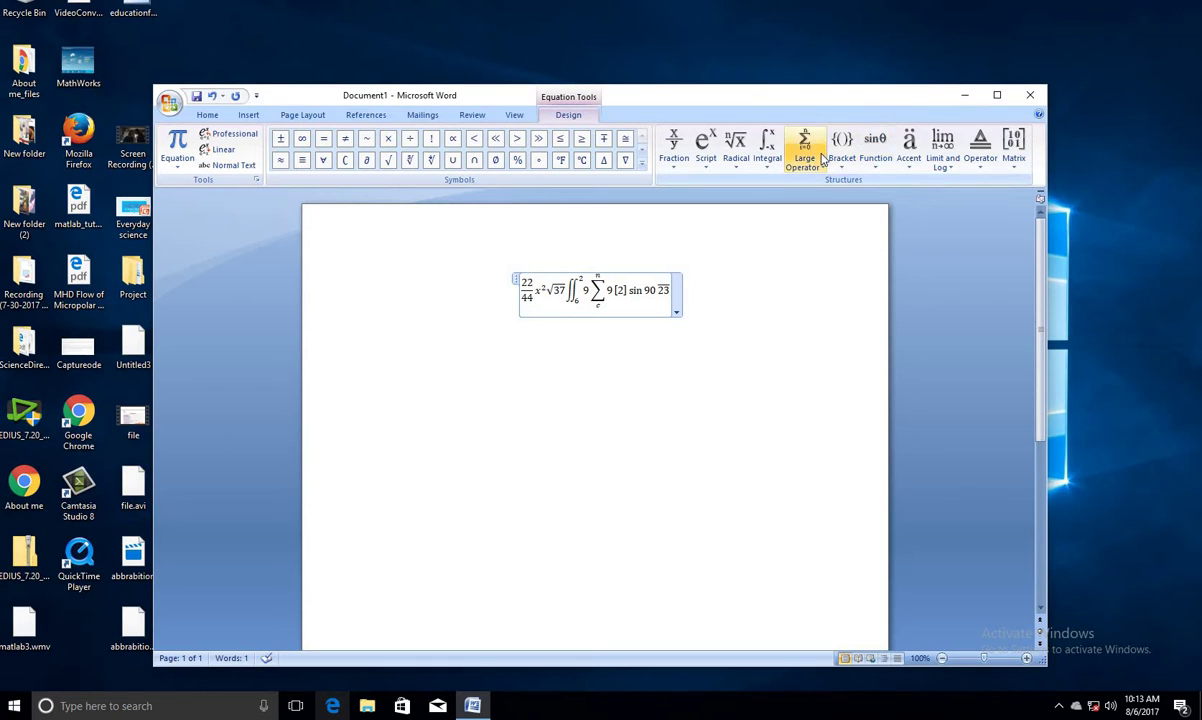
- Append a logarithm with base n and argument 34 to the end of the equation
left_click(943, 163)
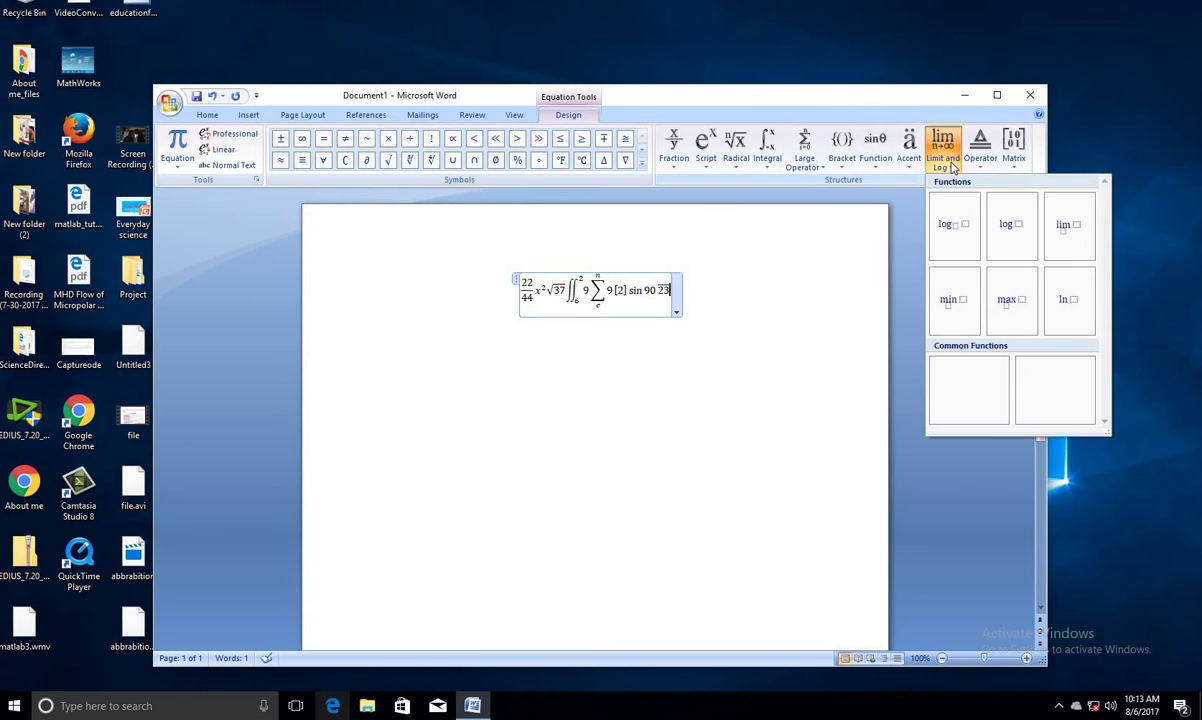
left_click(955, 226)
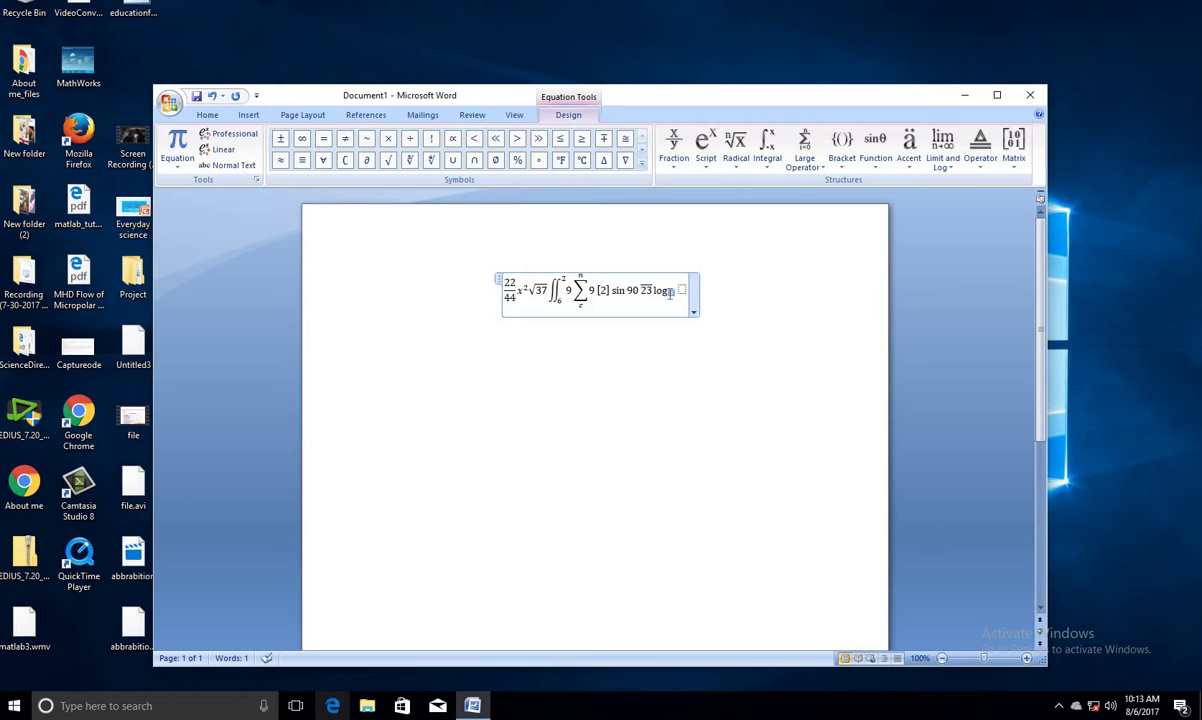
type("n")
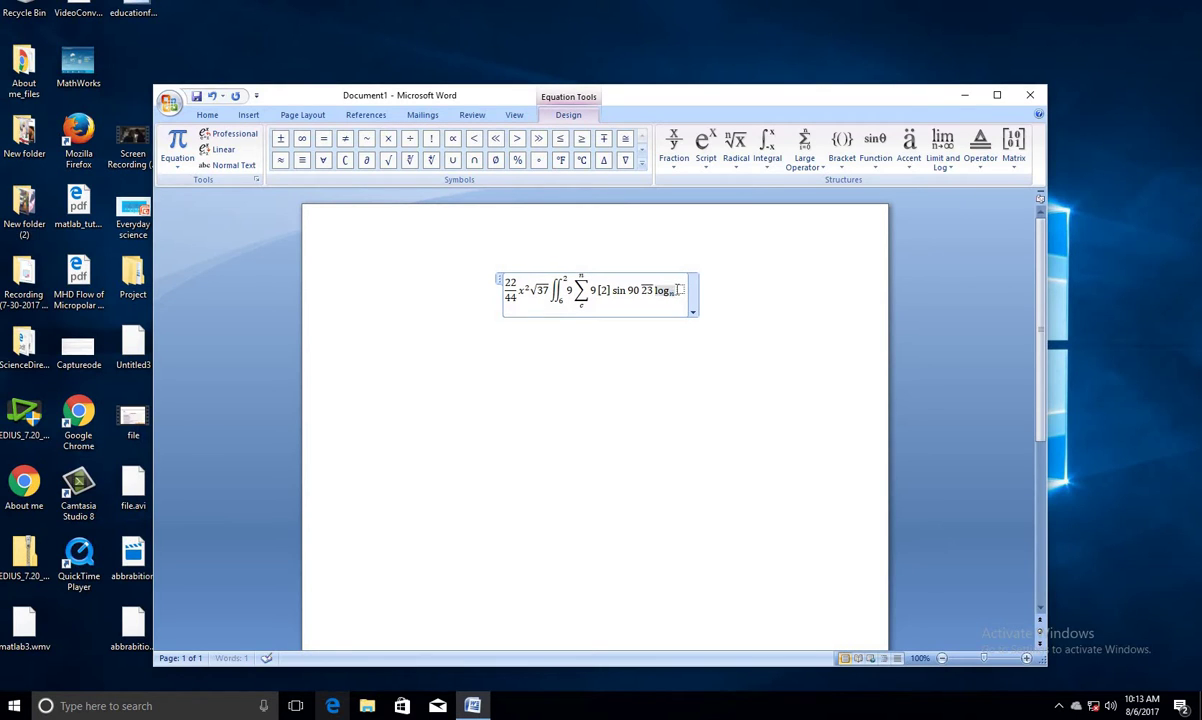
key("Right")
type("34")
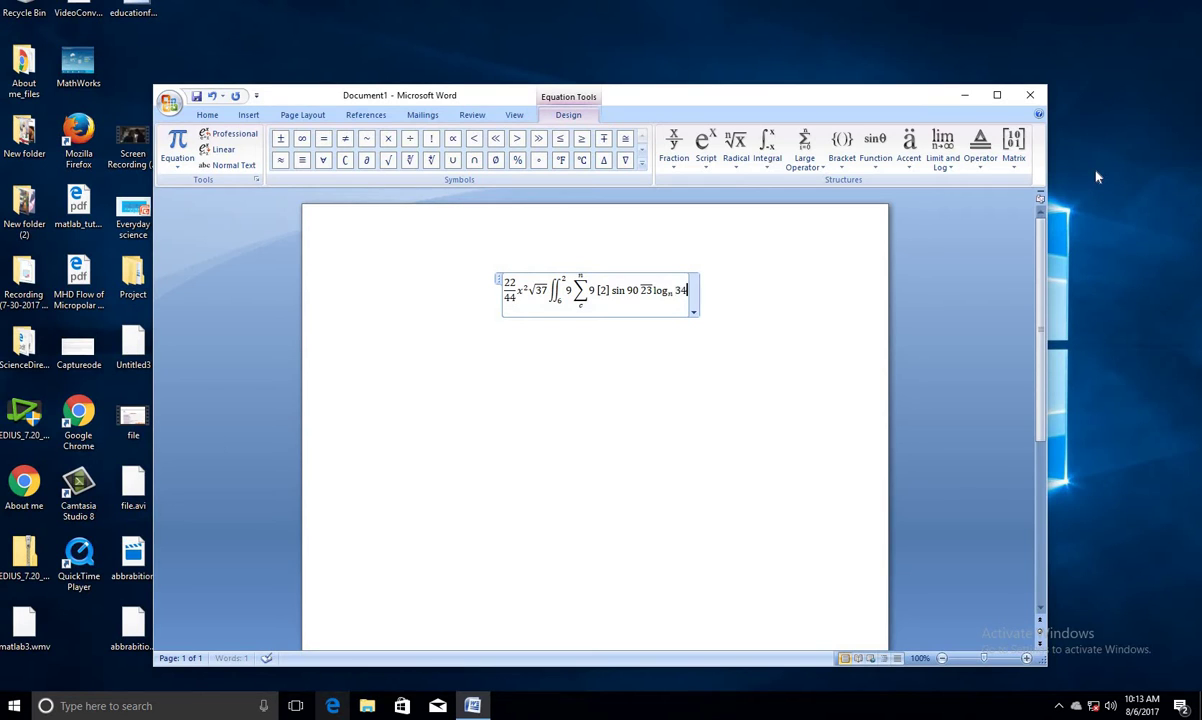
- Append a right-arrow operator structure with 23 beneath the arrow after the logarithm term
left_click(980, 150)
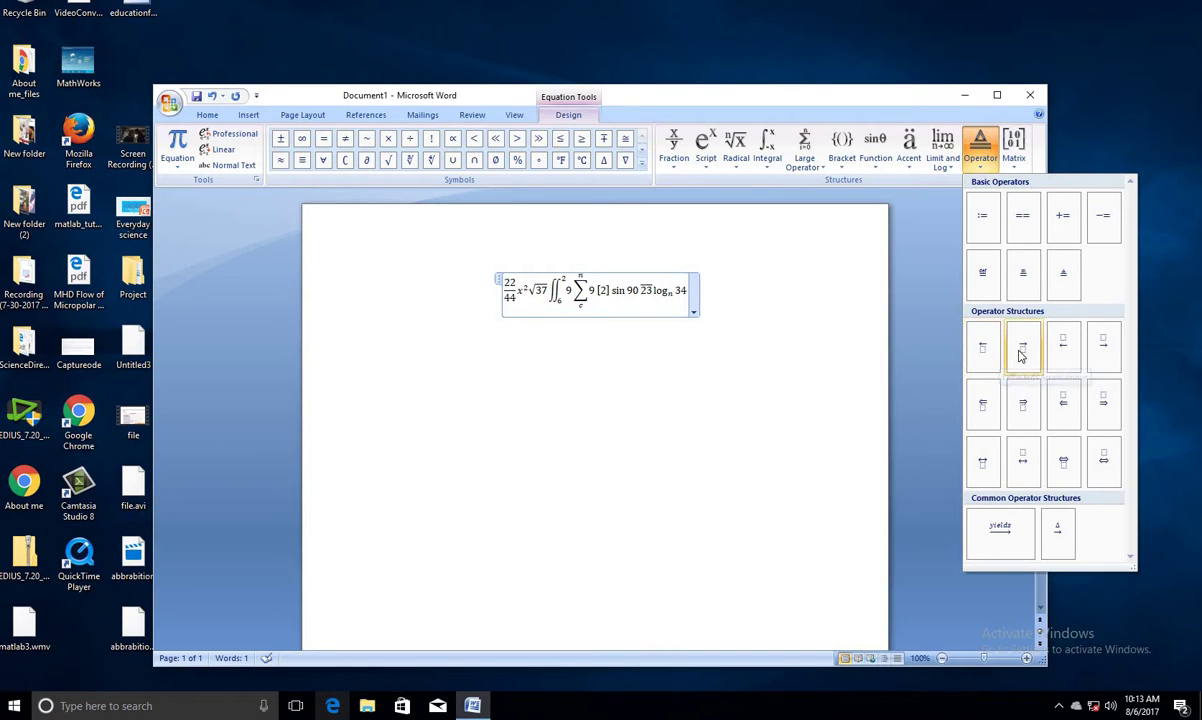
left_click(985, 352)
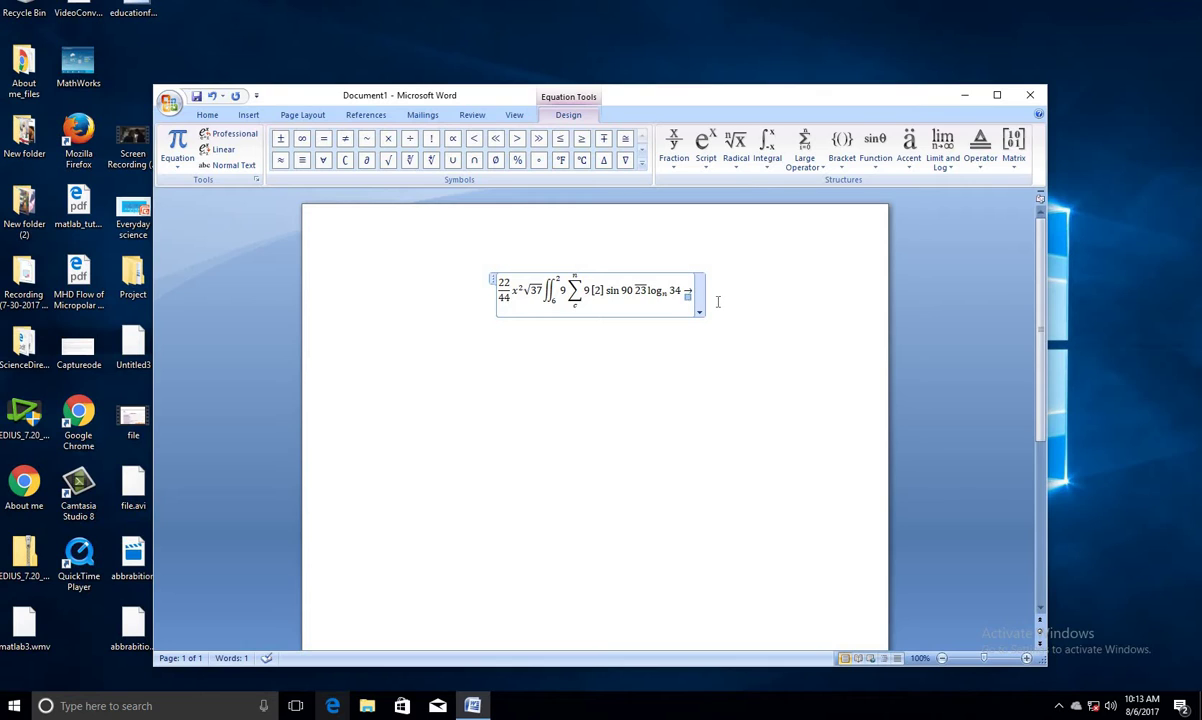
type("23")
key("Right")
- Append square brackets containing a two-row, one-column matrix with 22 above 23 to the end of the equation
left_click(1018, 155)
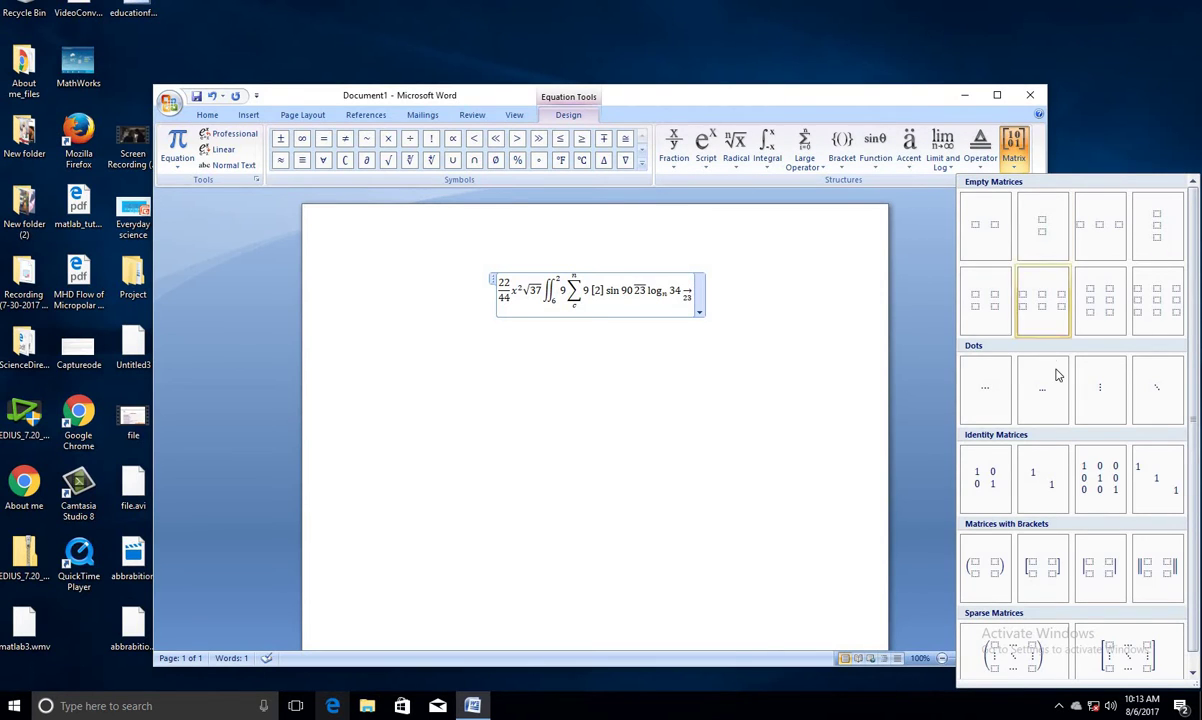
left_click(841, 148)
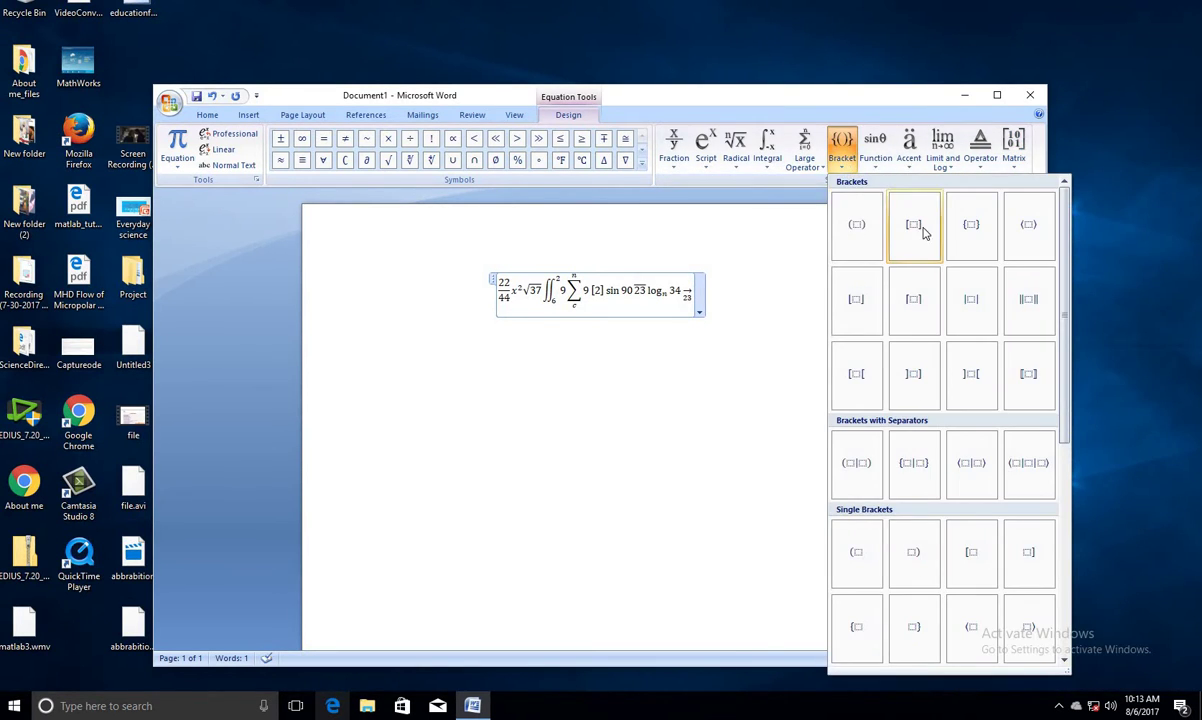
left_click(922, 232)
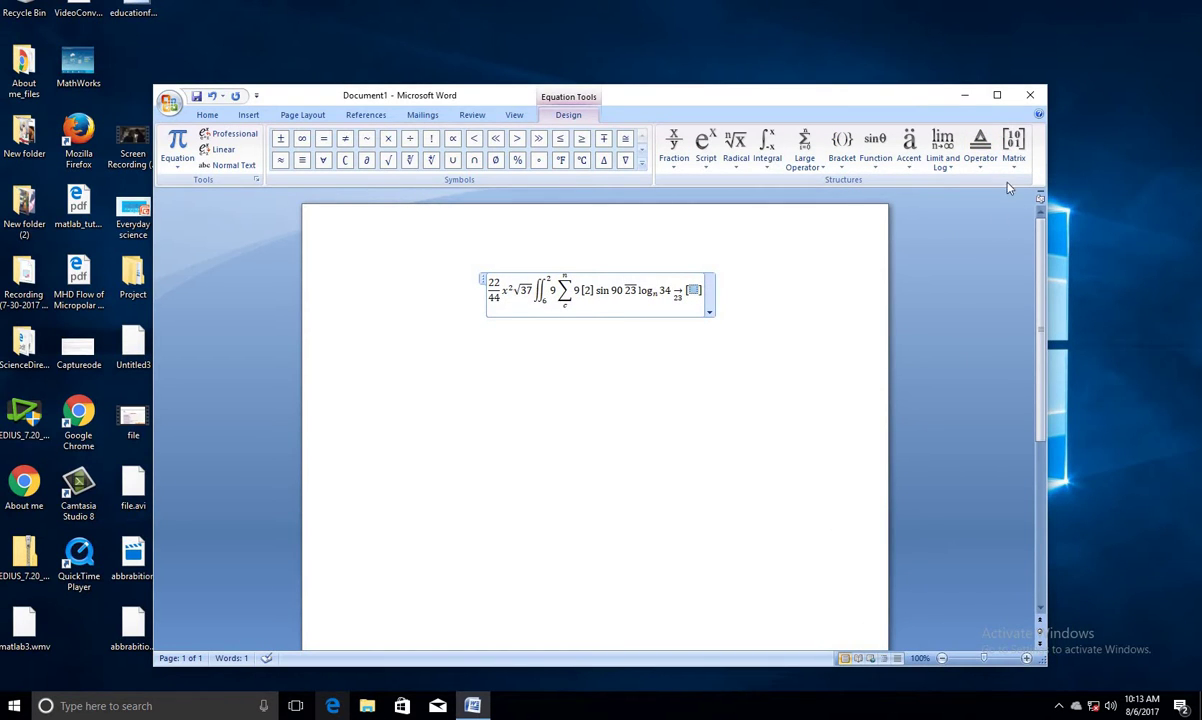
left_click(1013, 143)
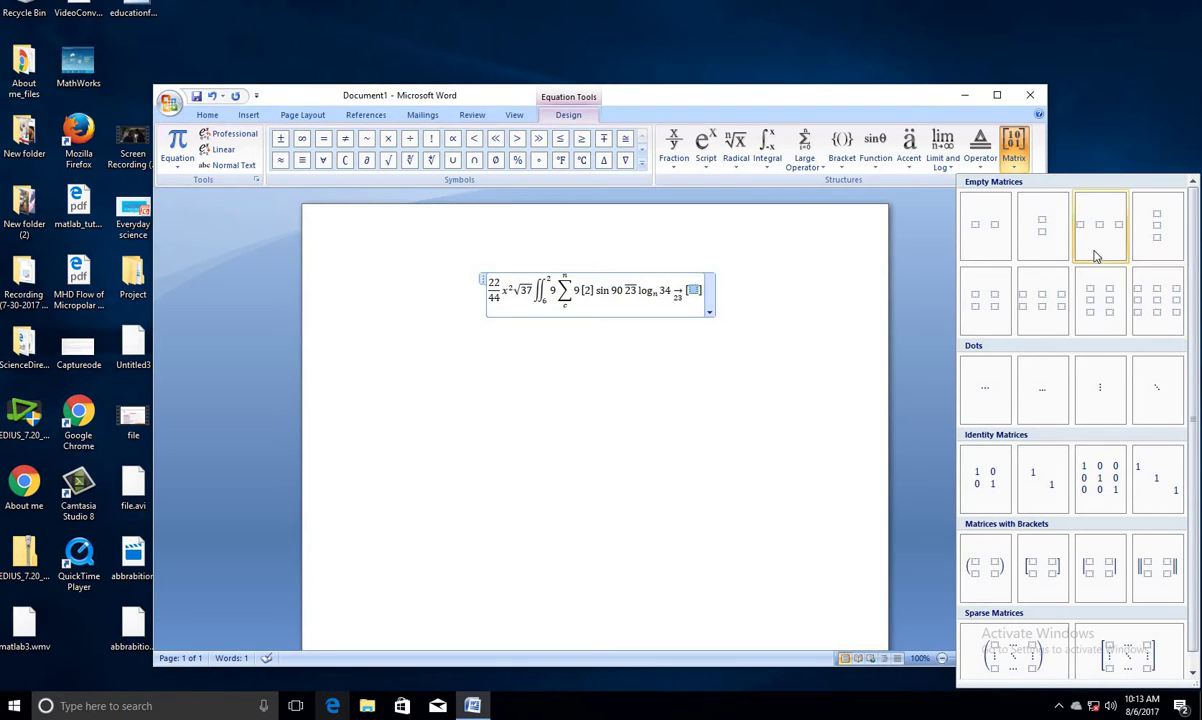
left_click(1044, 236)
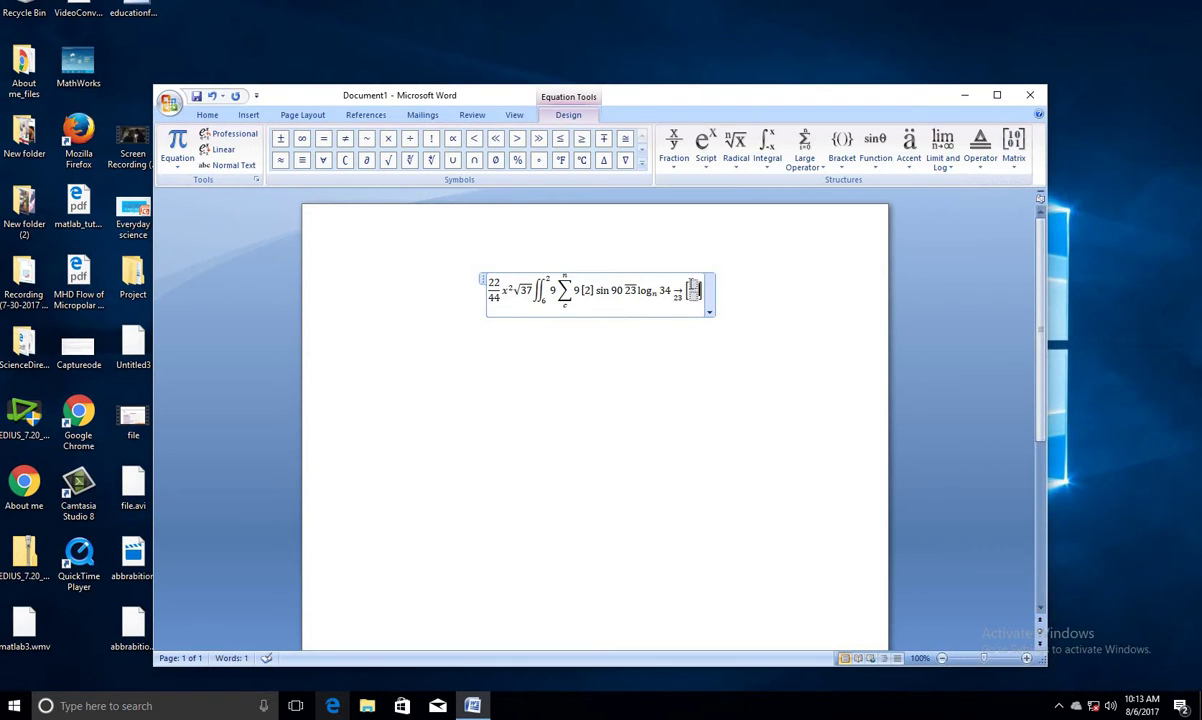
left_click(694, 286)
type("22 ")
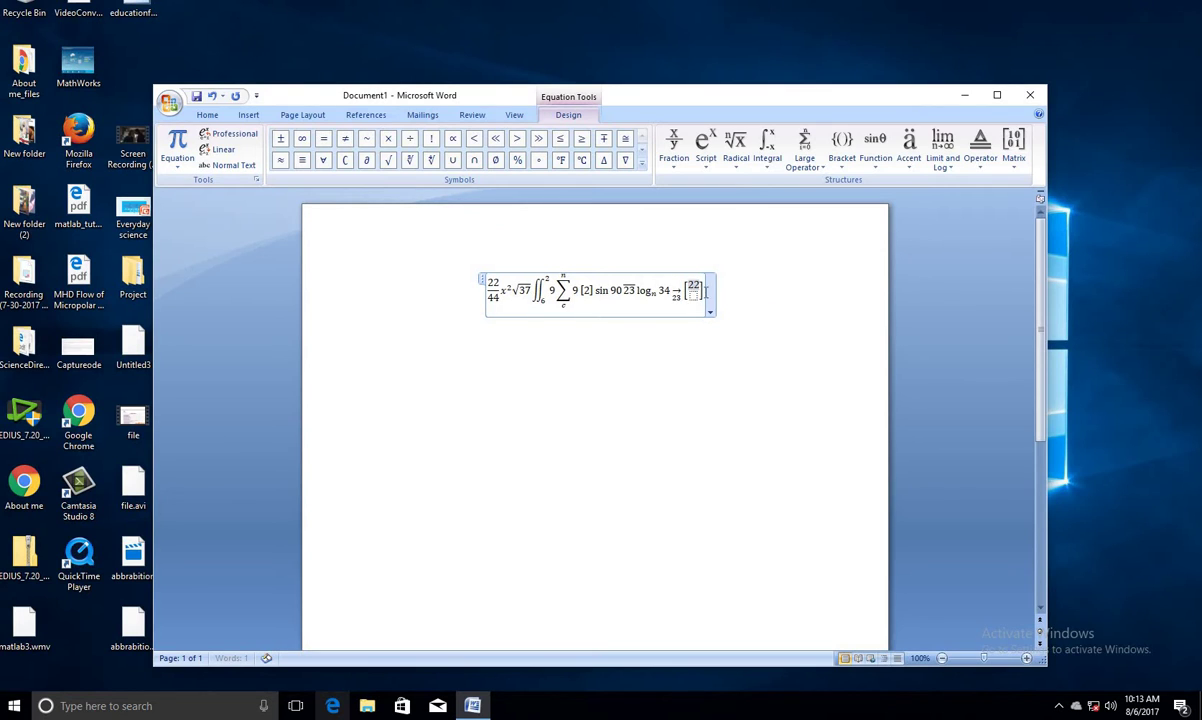
type("23")
- Examine the equation symbol sets in turn, from Greek Letters through Operators, Arrows and Scripts to Geometry, and return to Basic Math
left_click(642, 166)
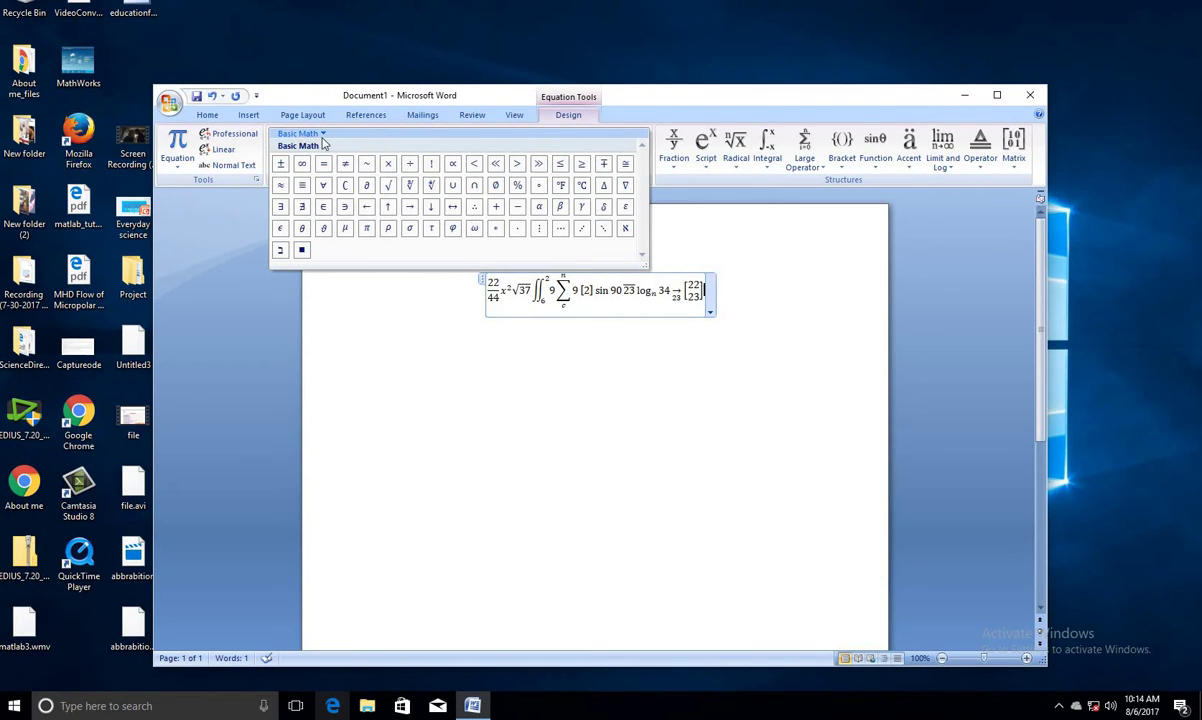
left_click(303, 133)
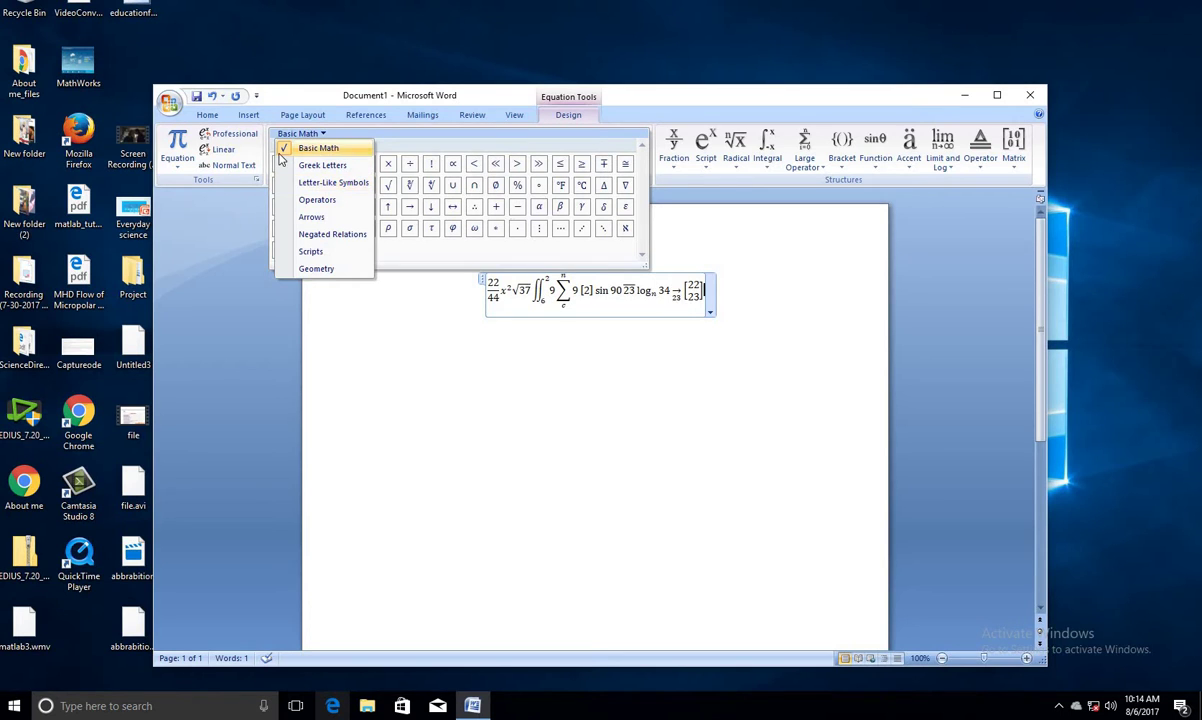
left_click(322, 165)
left_click(310, 133)
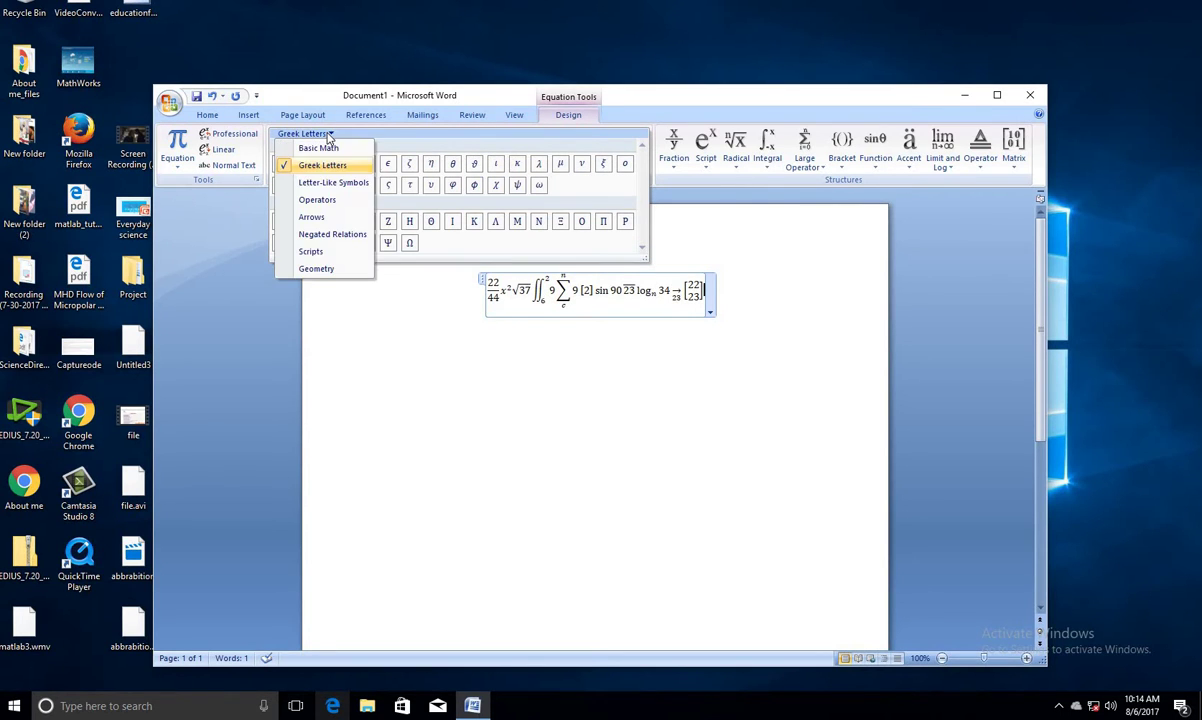
left_click(323, 182)
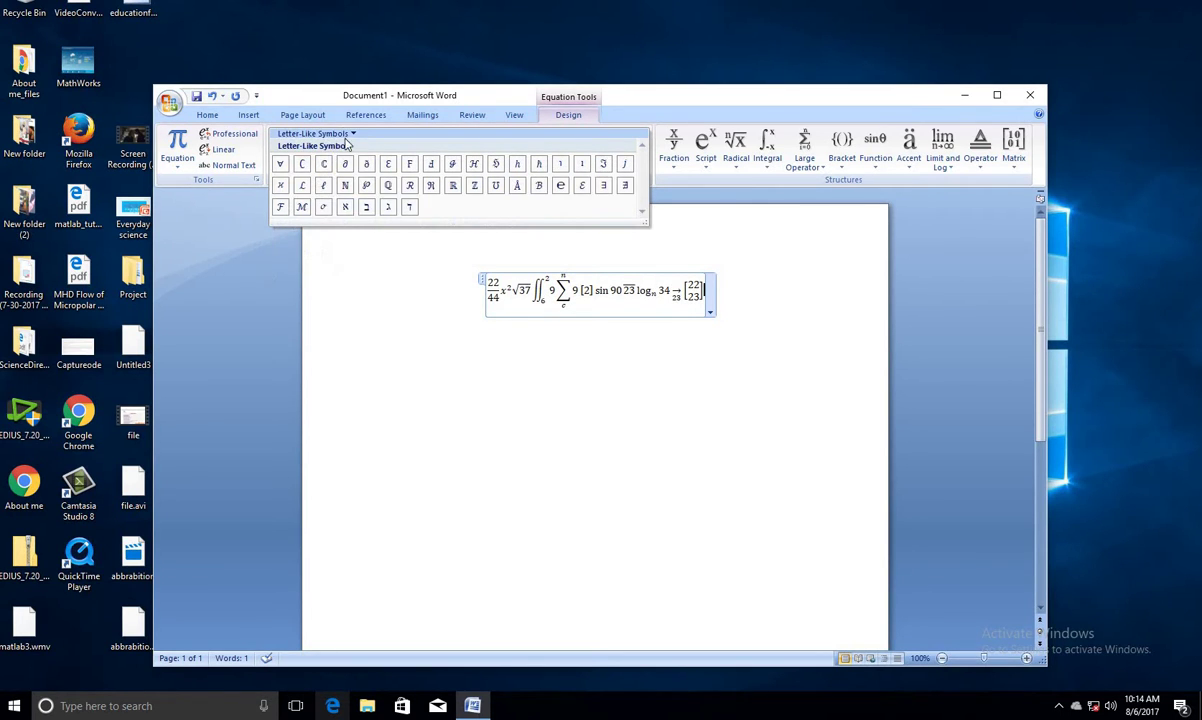
left_click(312, 133)
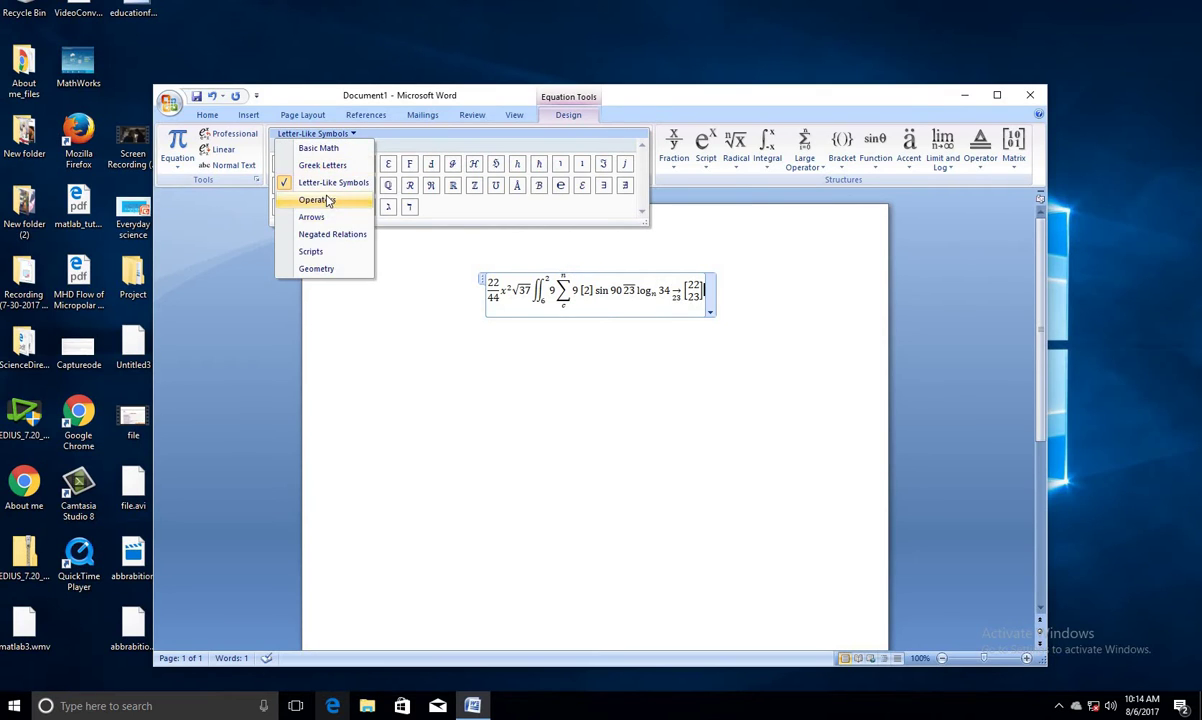
left_click(315, 199)
left_click(305, 133)
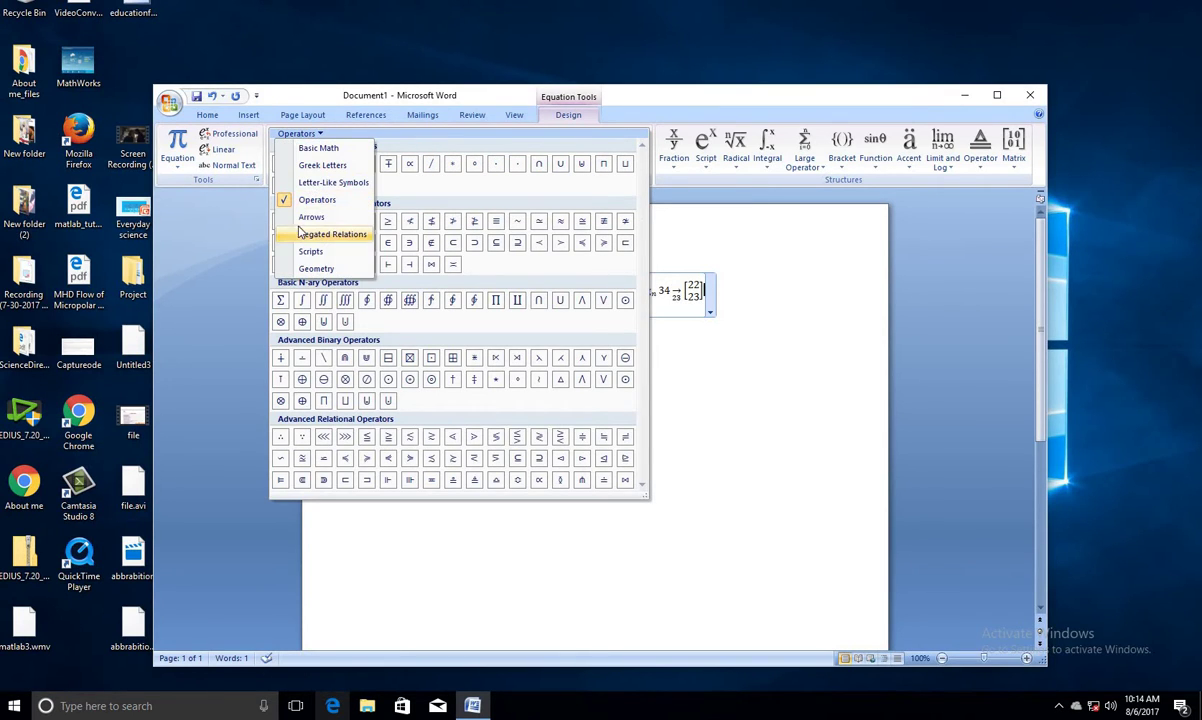
left_click(311, 216)
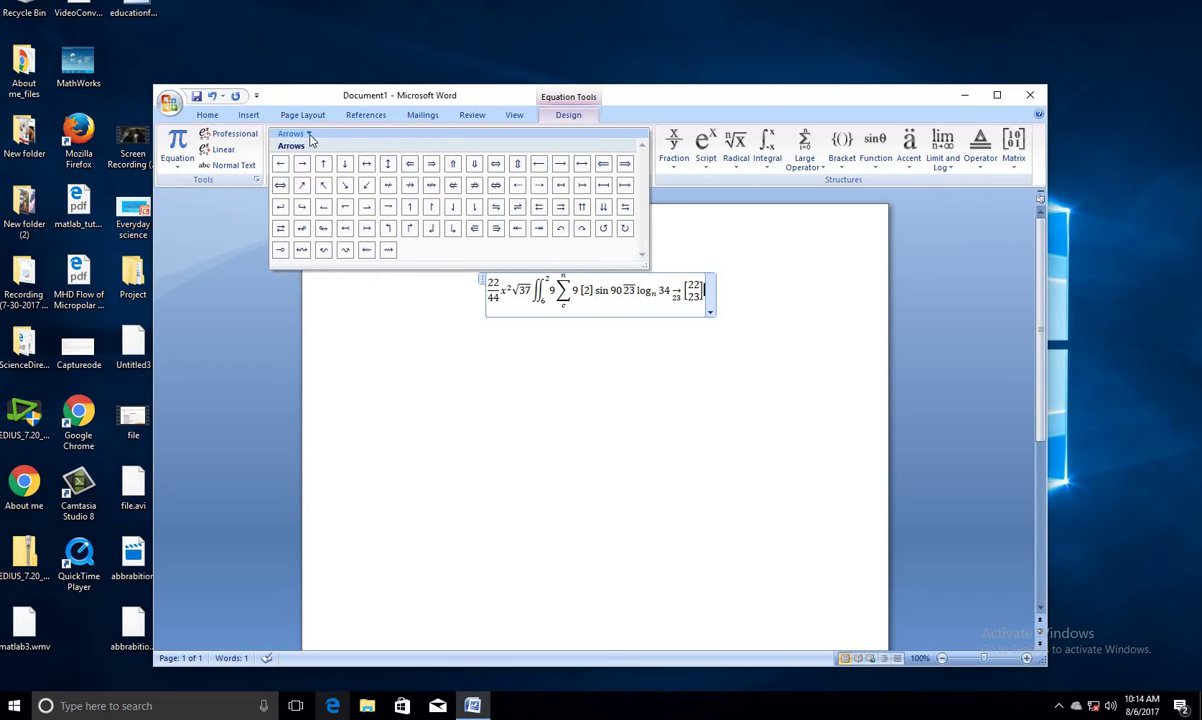
left_click(300, 133)
left_click(325, 234)
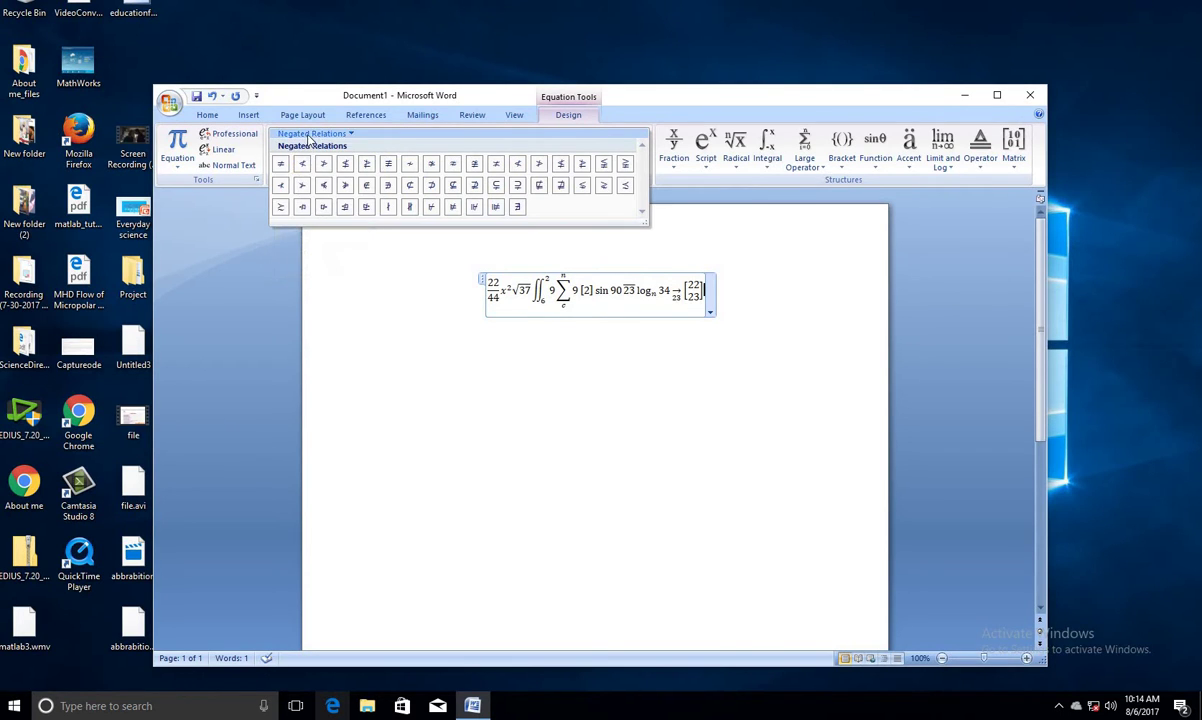
left_click(353, 135)
left_click(314, 251)
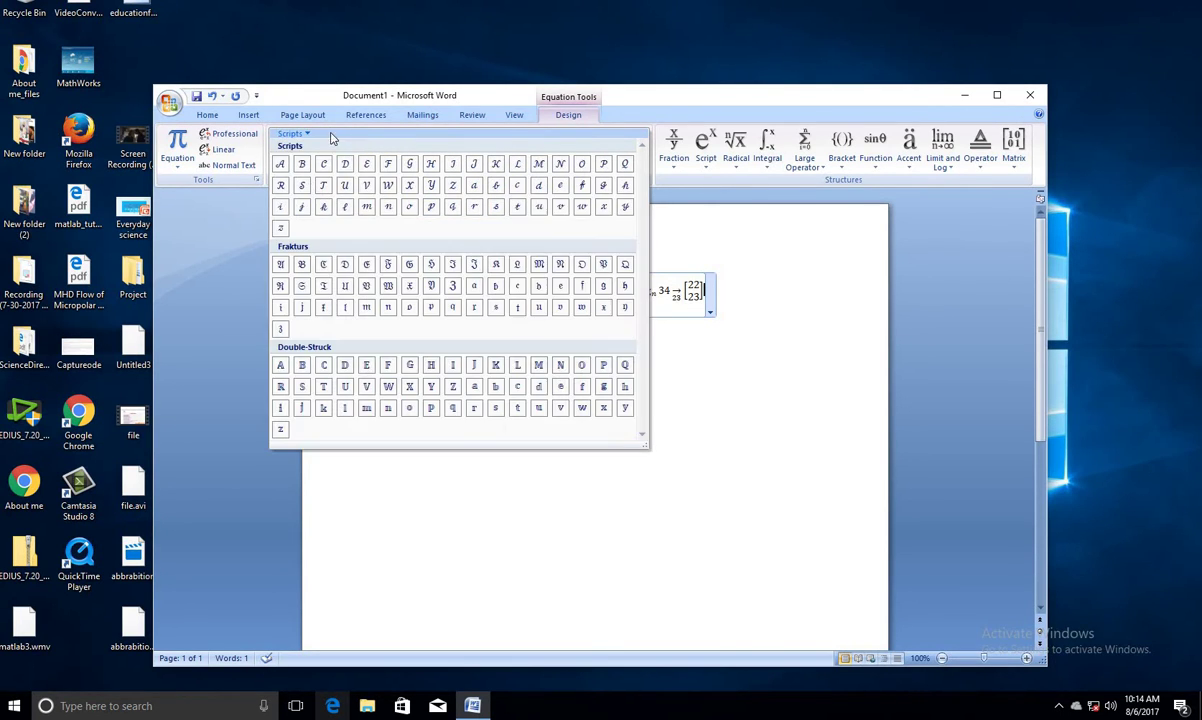
left_click(338, 138)
left_click(316, 268)
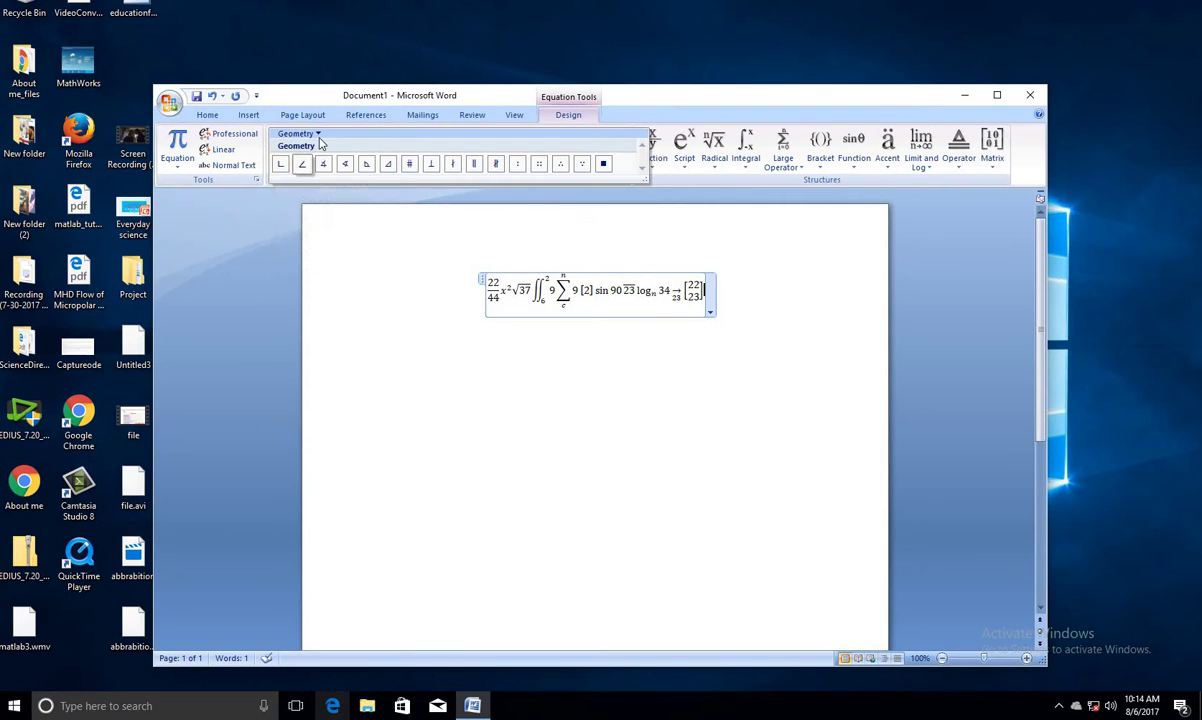
left_click(305, 133)
left_click(318, 149)
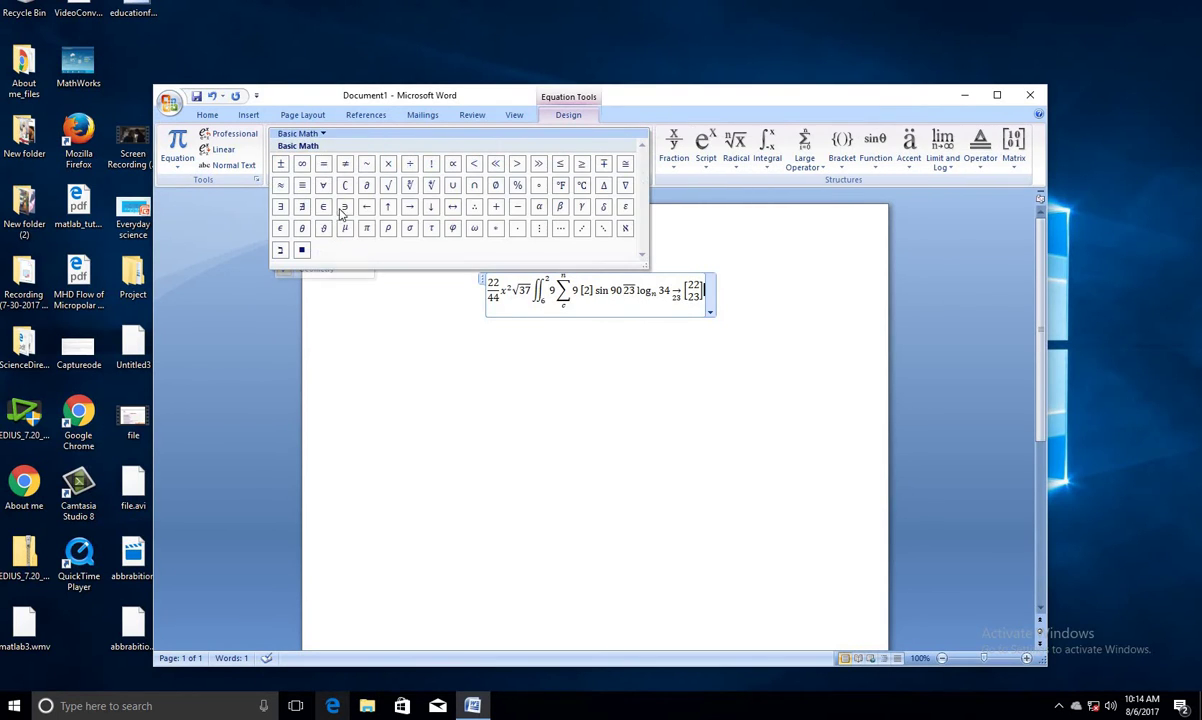
left_click(373, 328)
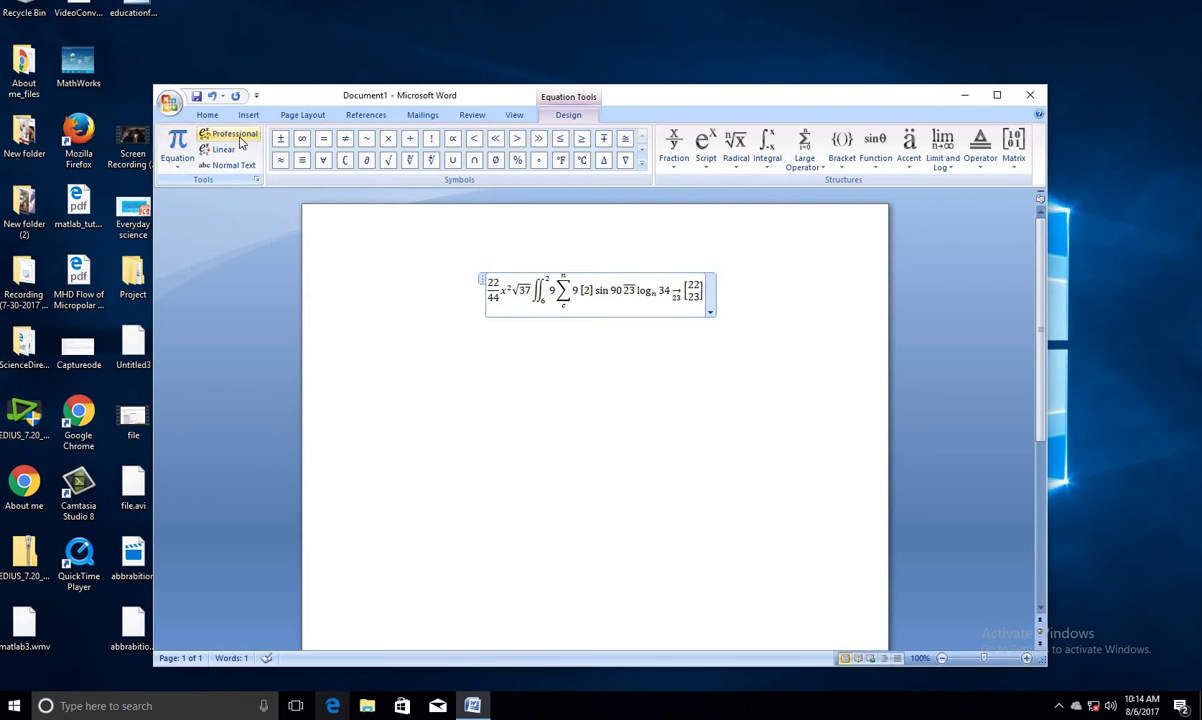
- Try to insert the built-in Quadratic Formula in the blank area below the equation, and undo the insertion
left_click(176, 163)
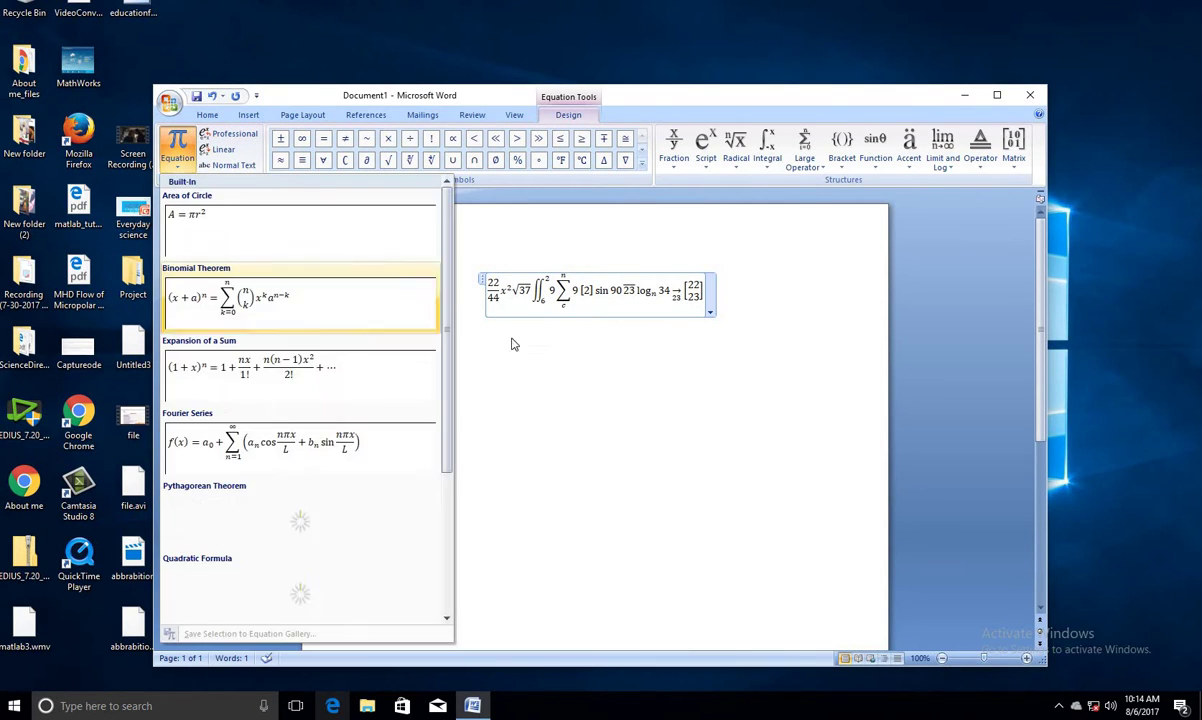
left_click(591, 357)
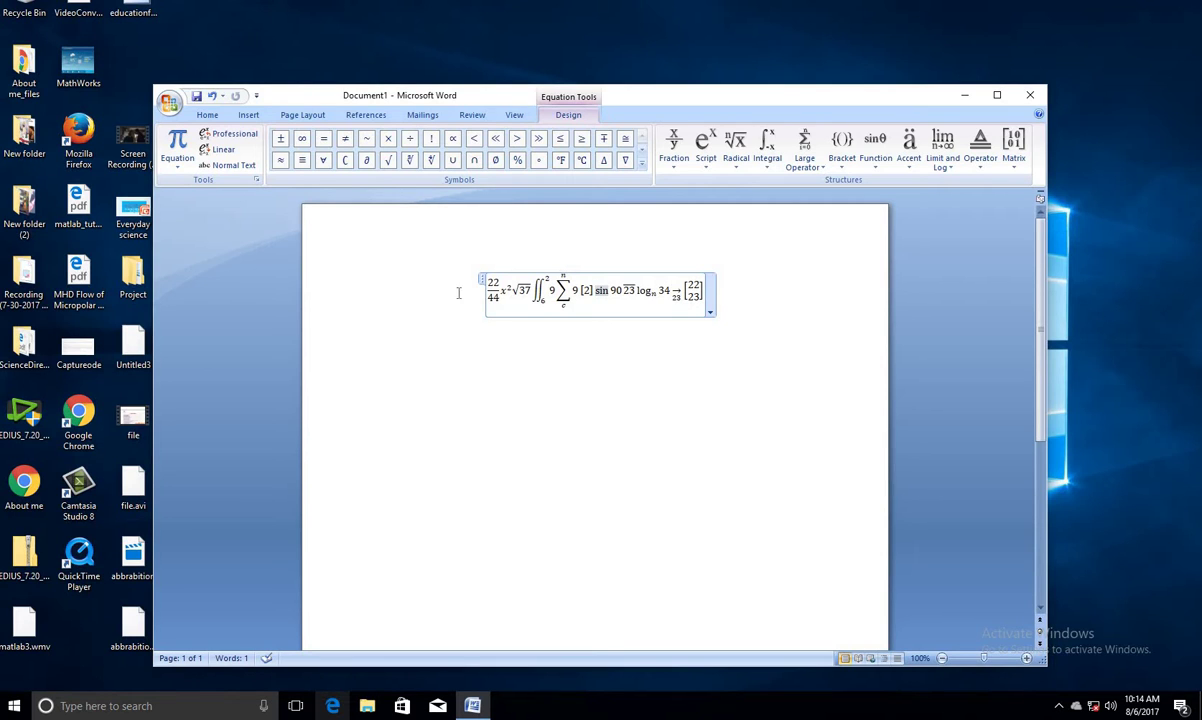
left_click(522, 355)
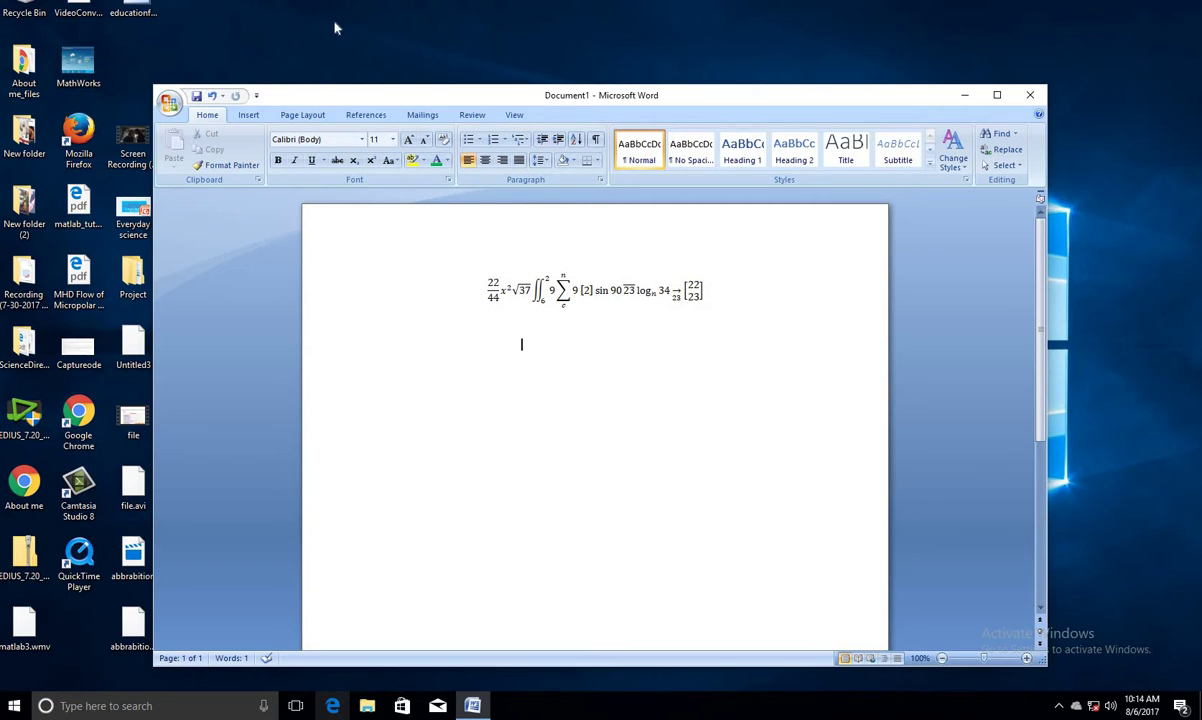
left_click(249, 115)
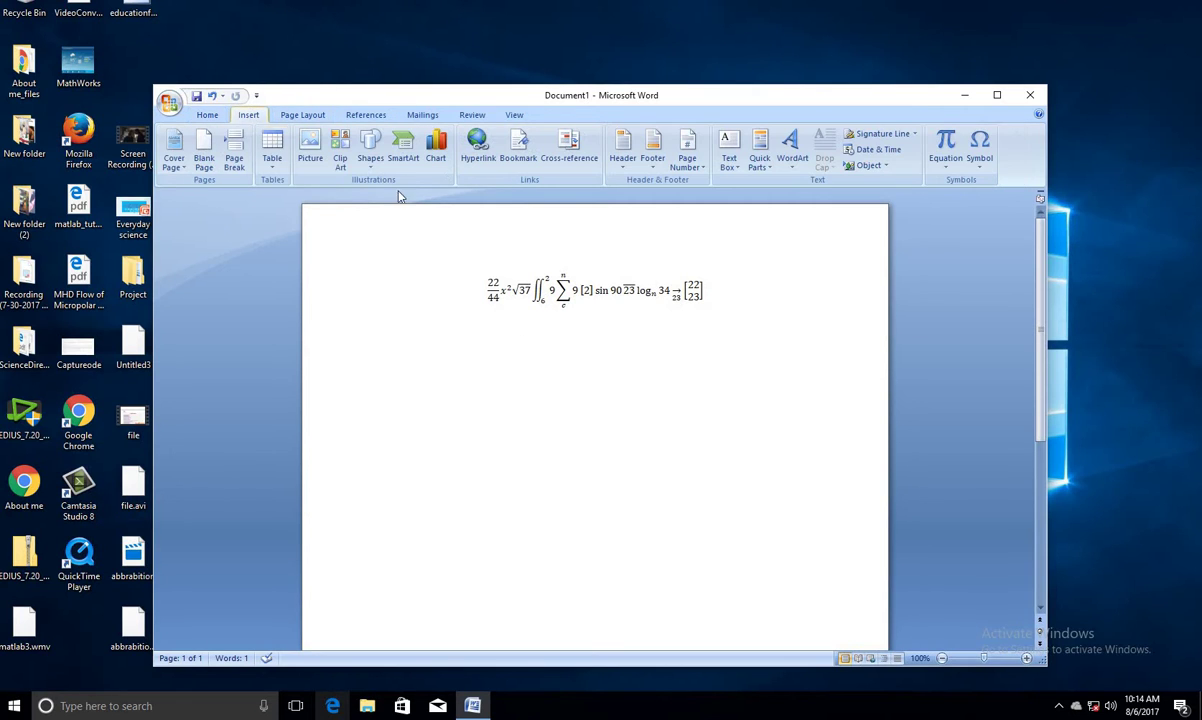
left_click(946, 162)
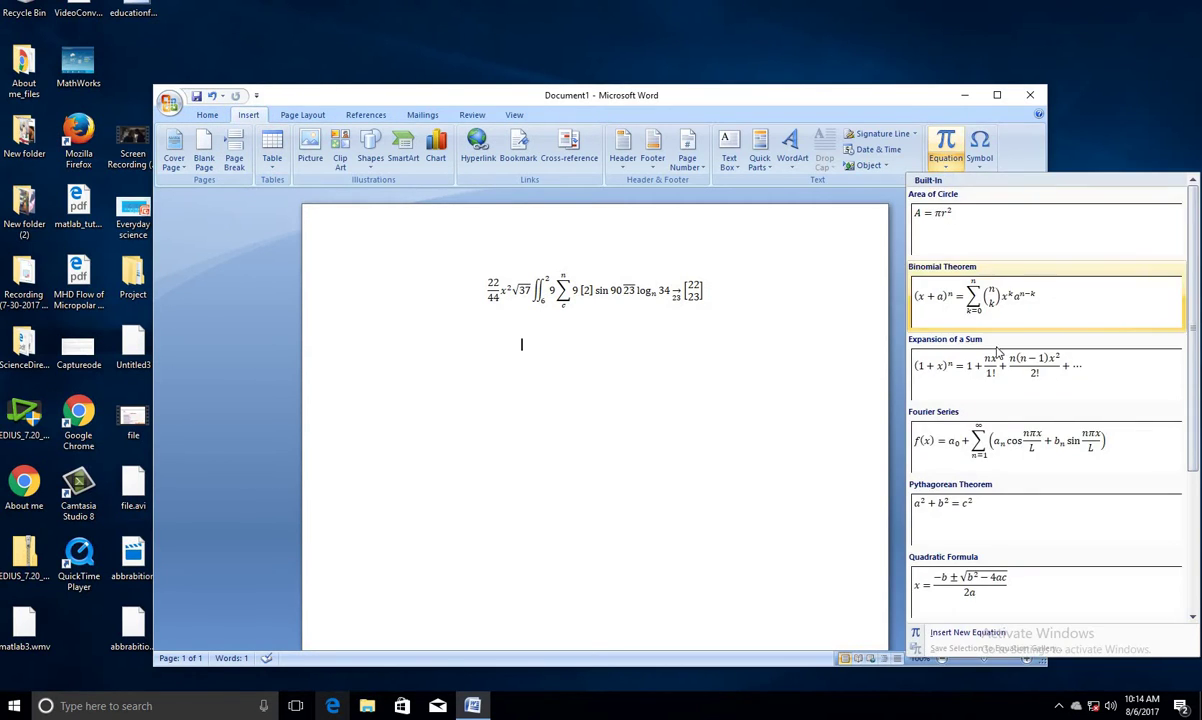
scroll(1000, 515, "down", 3)
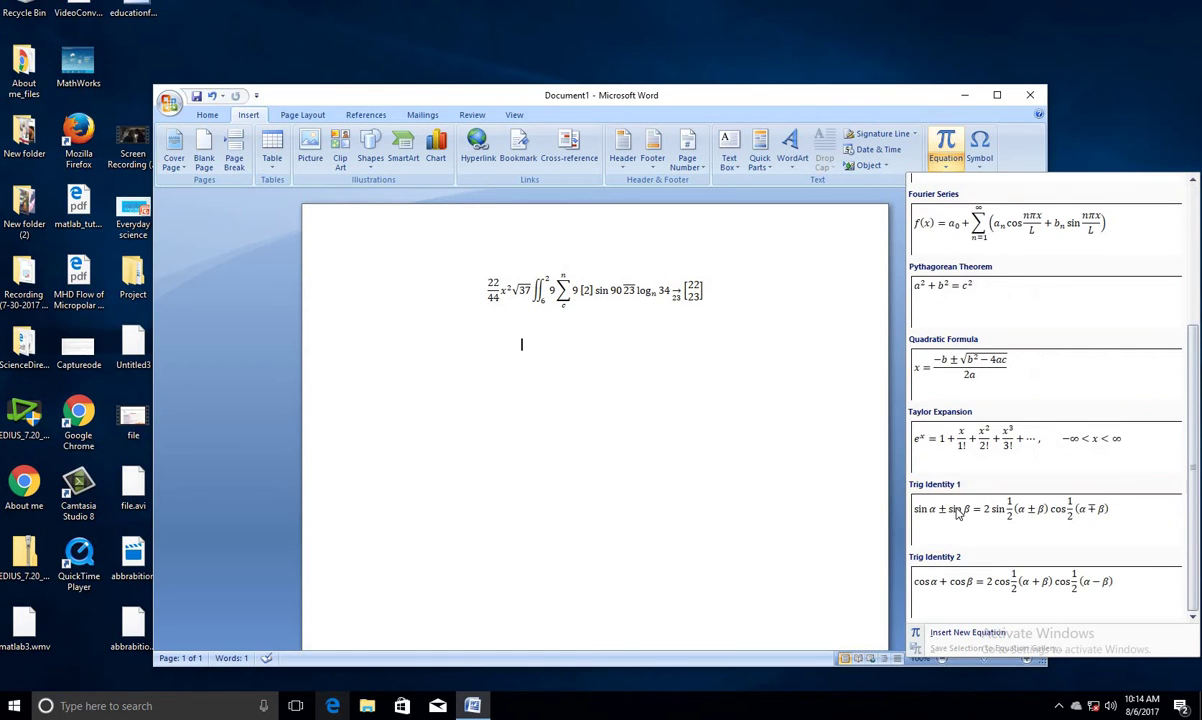
left_click(978, 374)
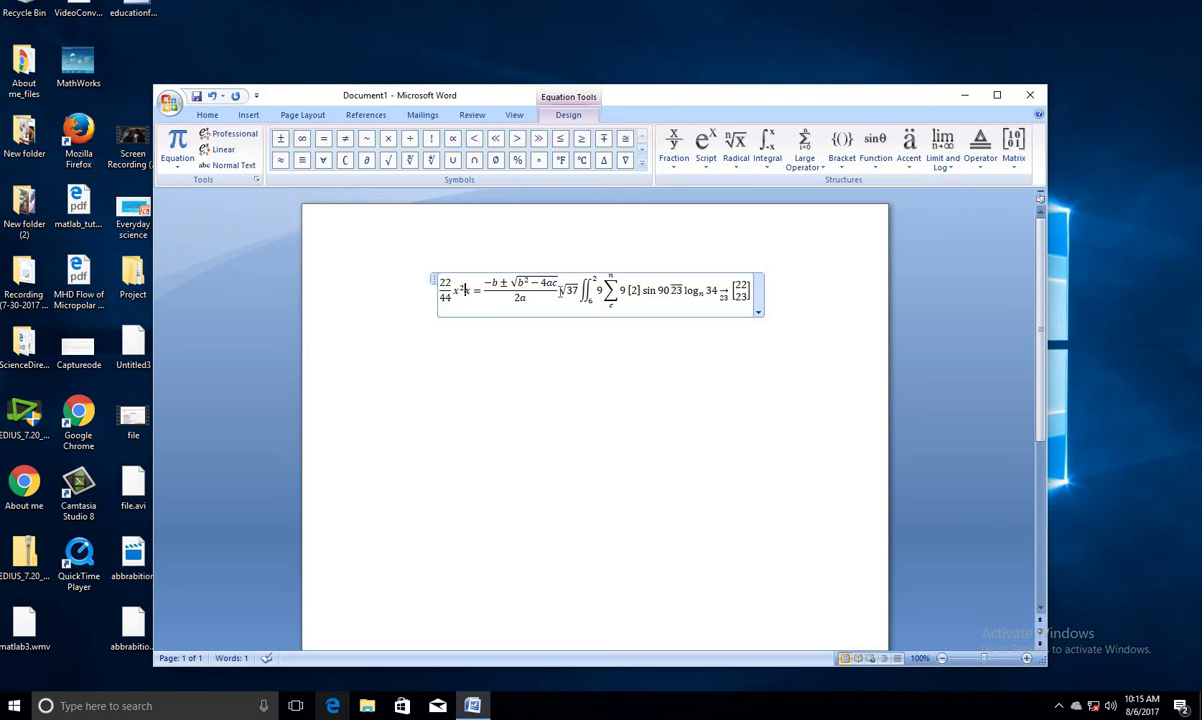
key("ctrl+z")
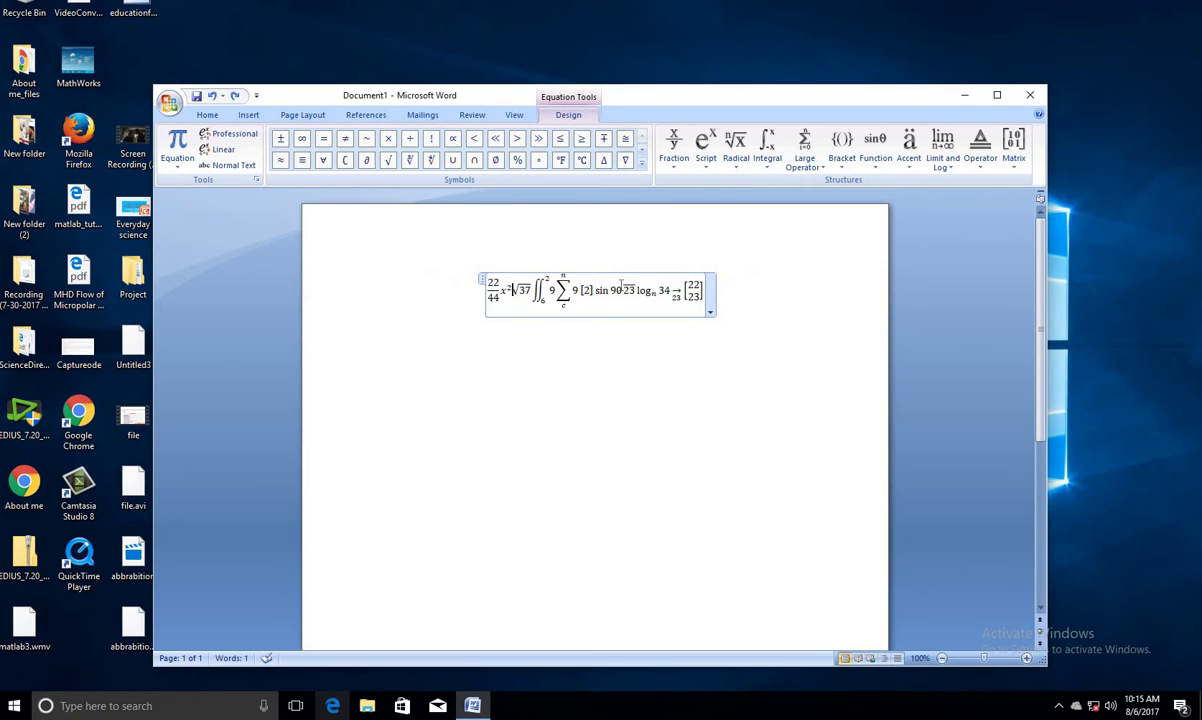
- Try again to place the built-in Quadratic Formula in the empty space below the existing equation
left_click(644, 361)
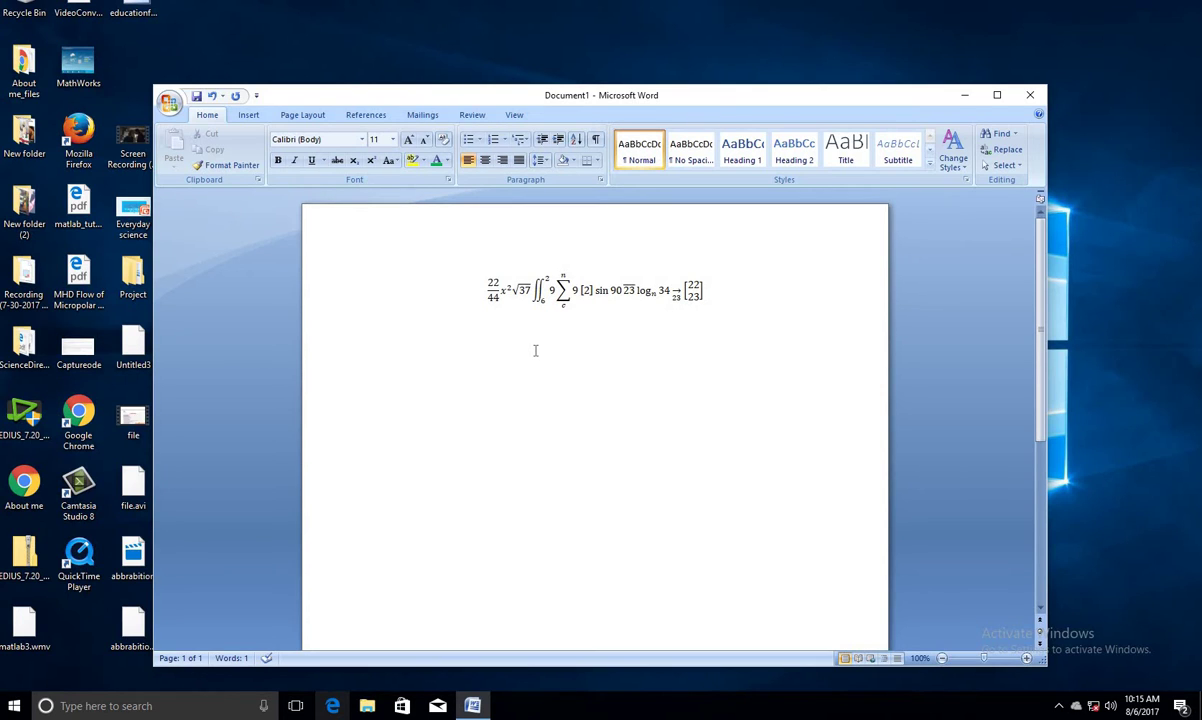
left_click(252, 115)
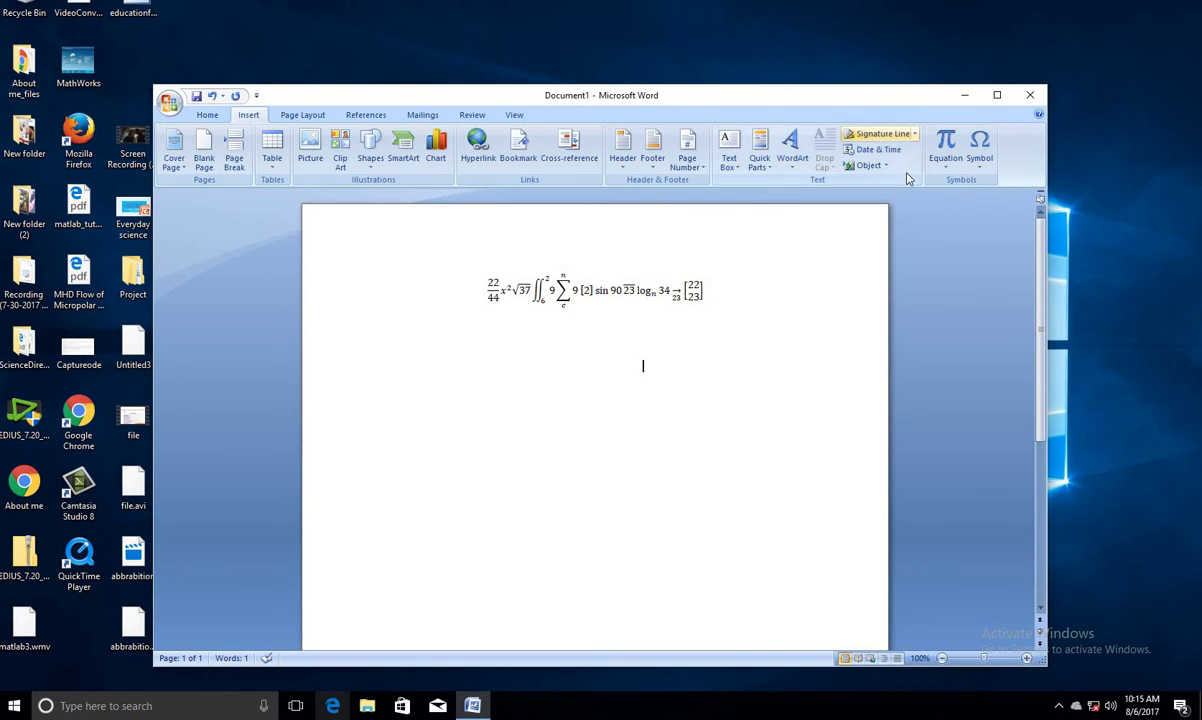
left_click(940, 166)
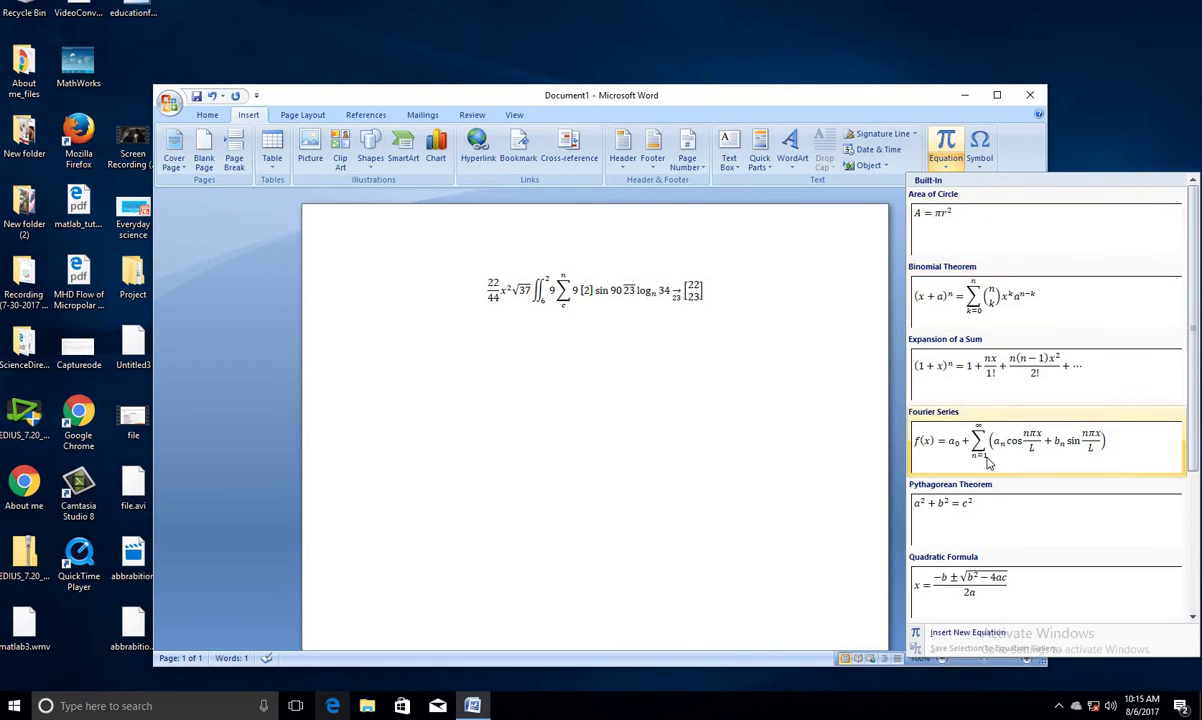
left_click(958, 580)
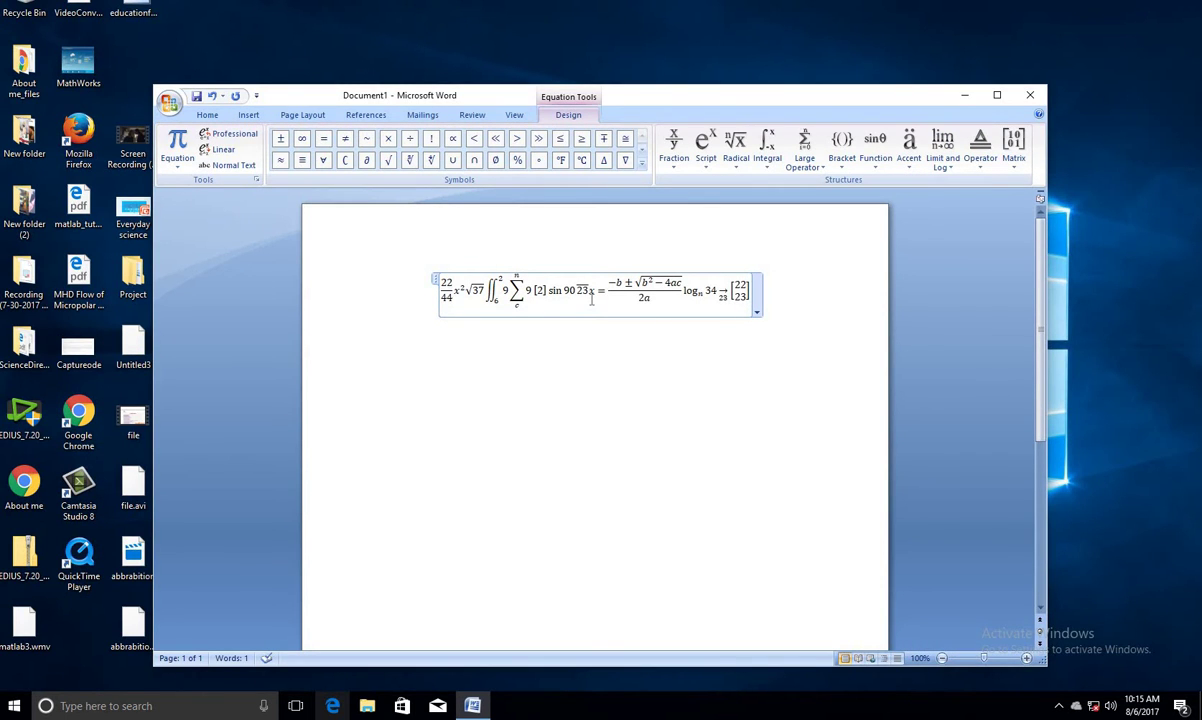
- Undo the formula insertion and all equation edits back to an empty equation placeholder
key("ctrl+z")
key("ctrl+z")
key("ctrl+z")
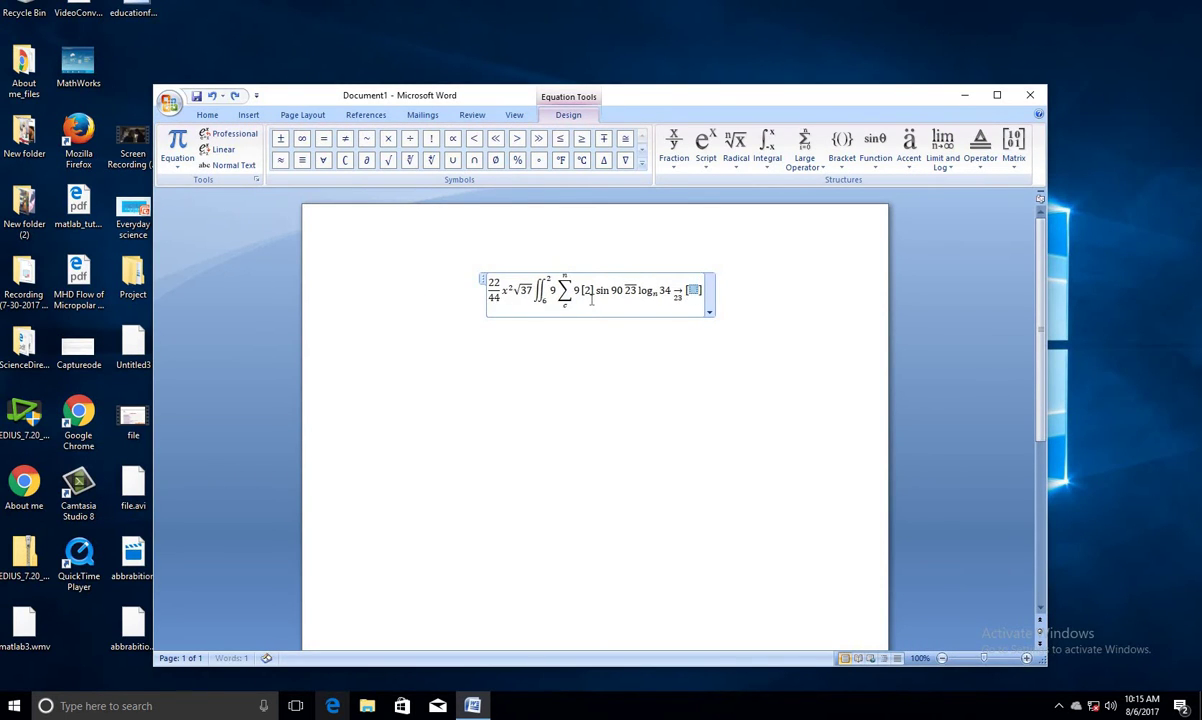
key("ctrl+z")
key("ctrl+z")
key("ctrl+z")
key("ctrl+z")
key("ctrl+z")
key("ctrl+z")
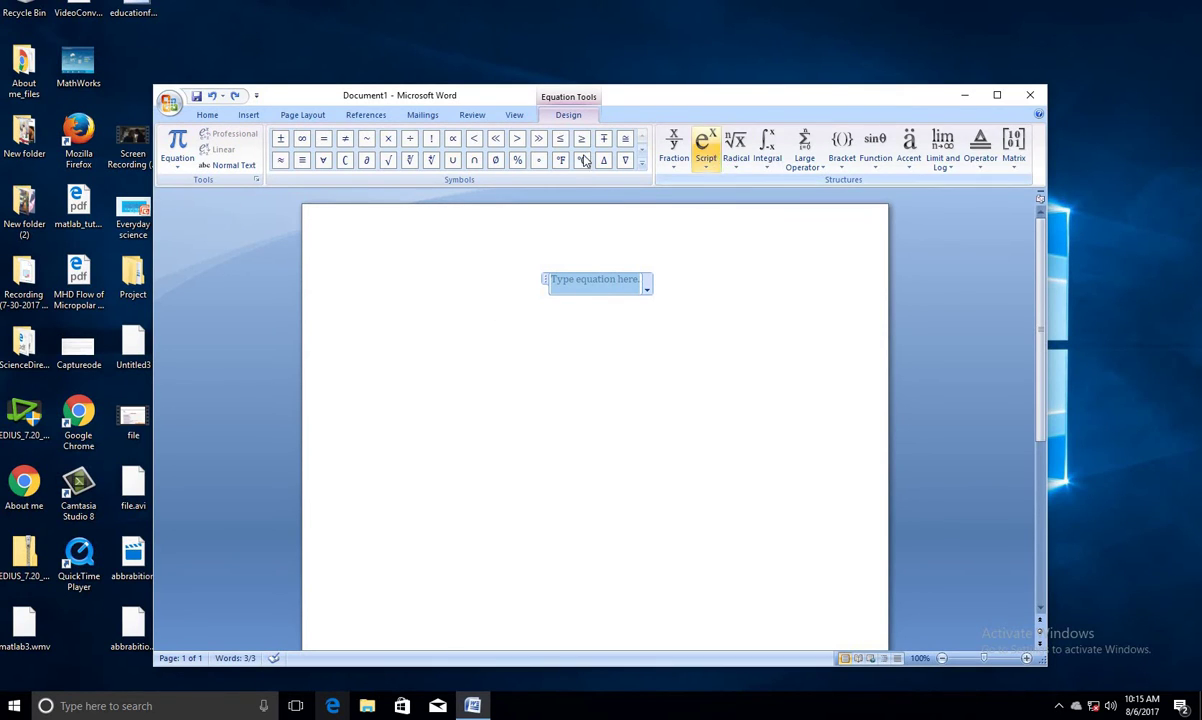
- Insert the built-in Quadratic Formula into the empty equation placeholder and leave the equation
left_click(179, 166)
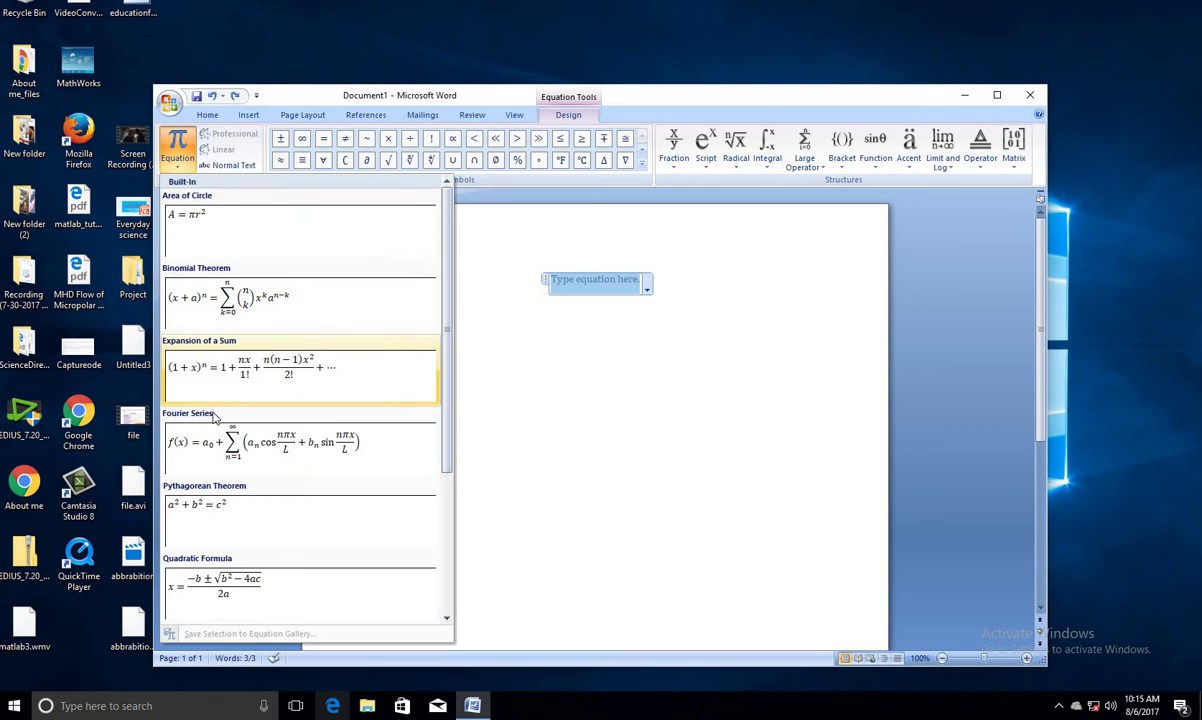
left_click(212, 556)
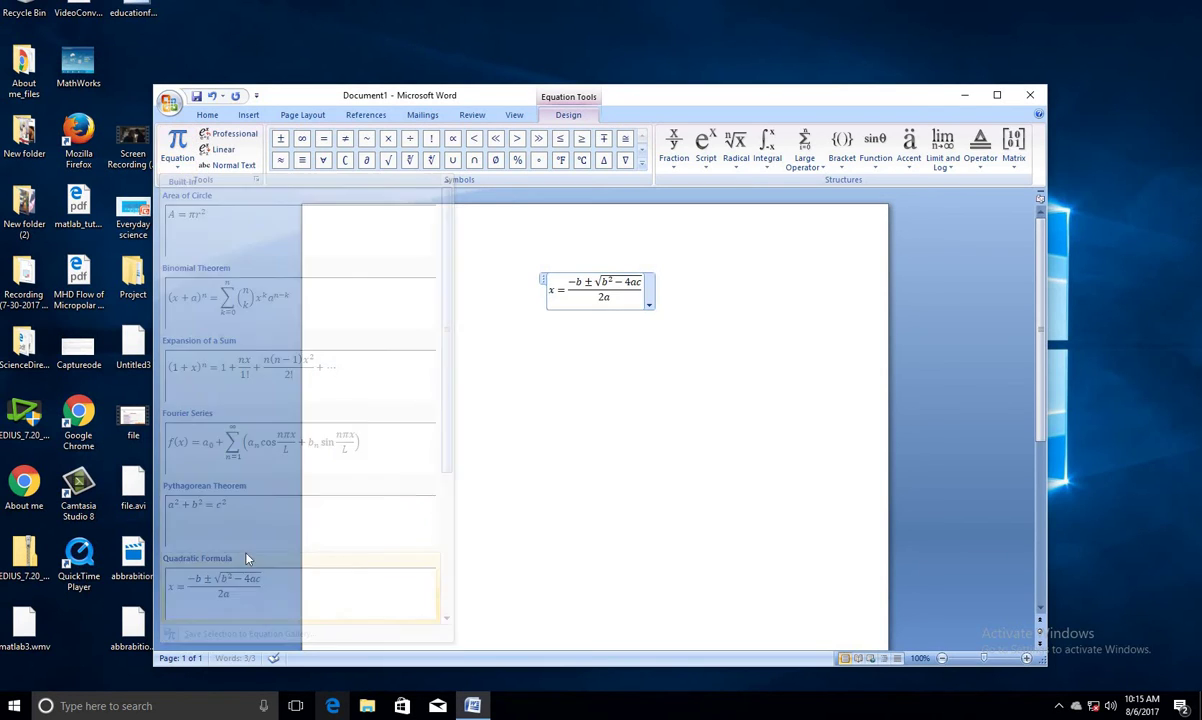
left_click(730, 307)
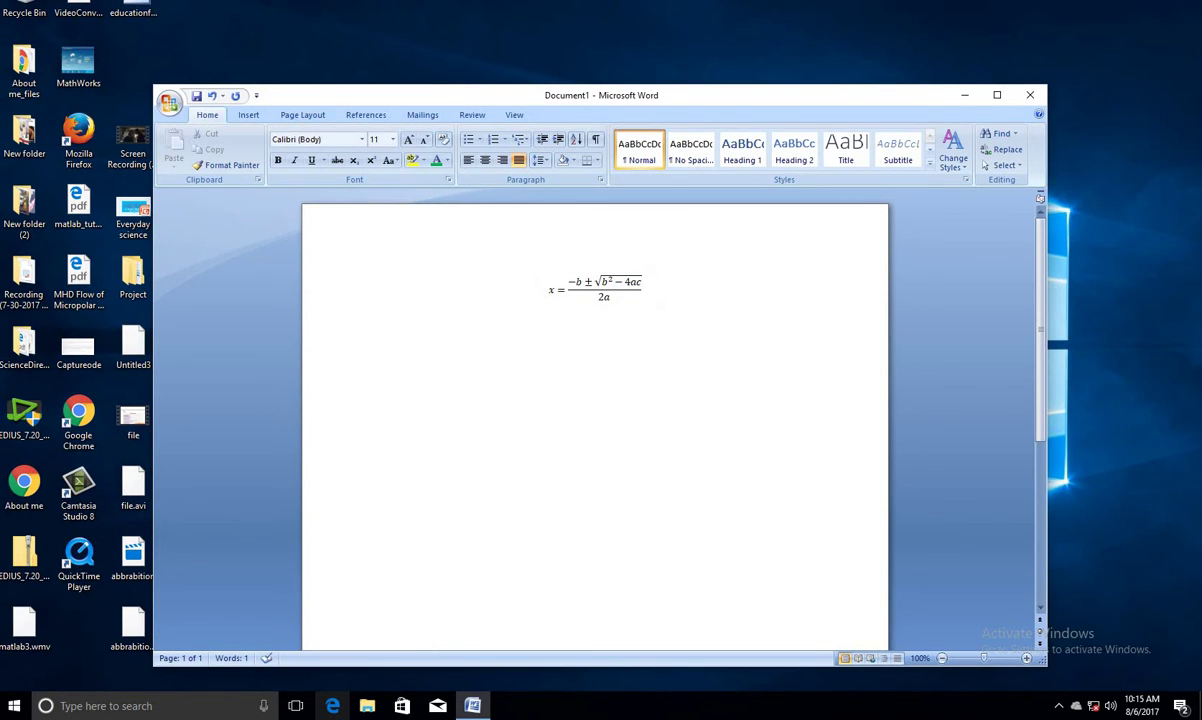
- Examine the common symbols and the full character set available for insertion in the document, and close the Symbol dialog without inserting anything
left_click(248, 114)
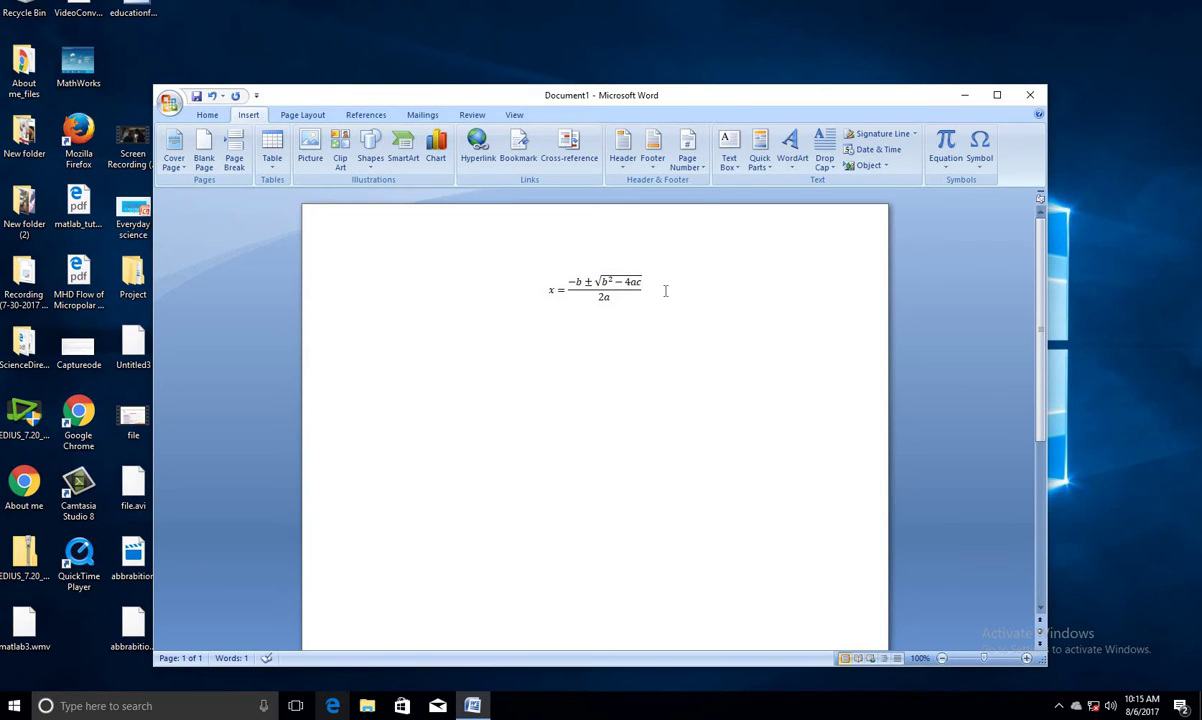
left_click(980, 162)
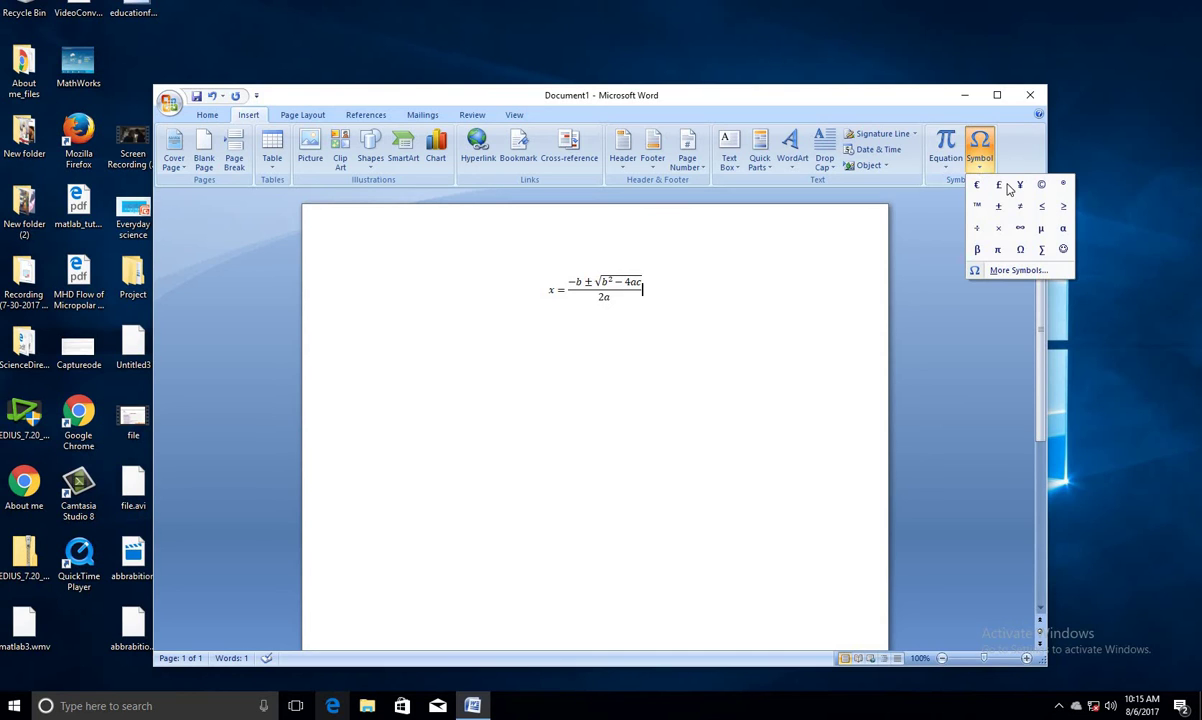
left_click(1000, 270)
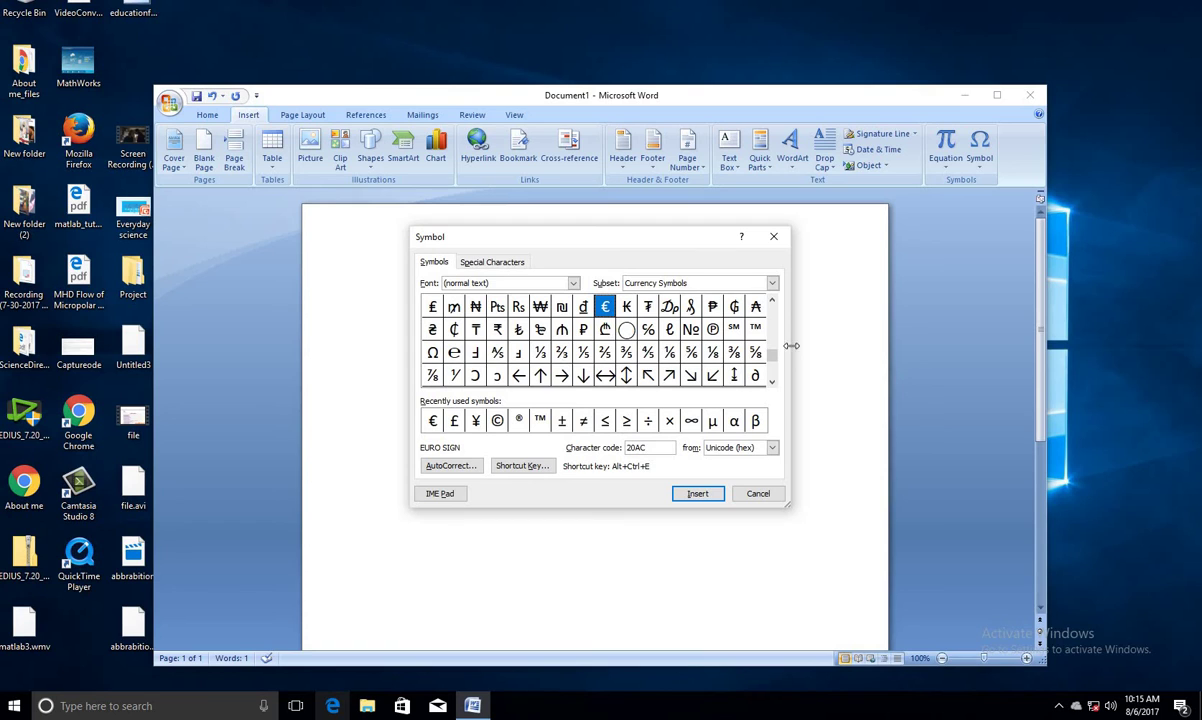
left_click_drag(774, 356, 773, 281)
left_click(773, 236)
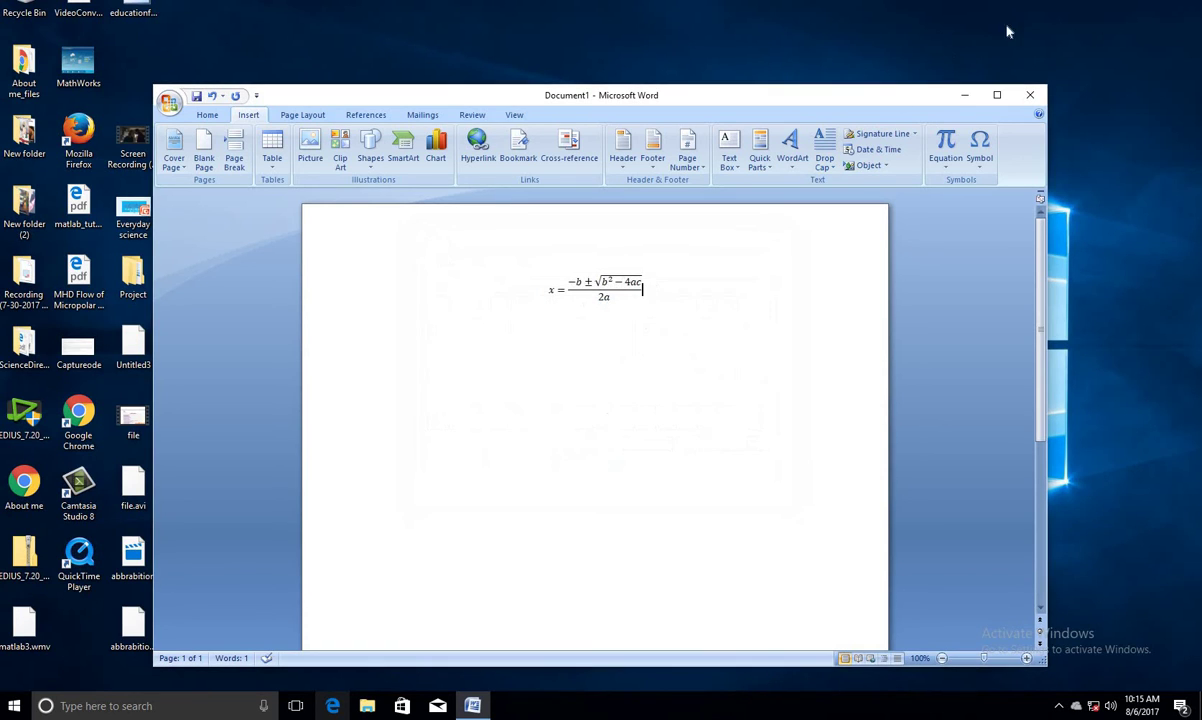